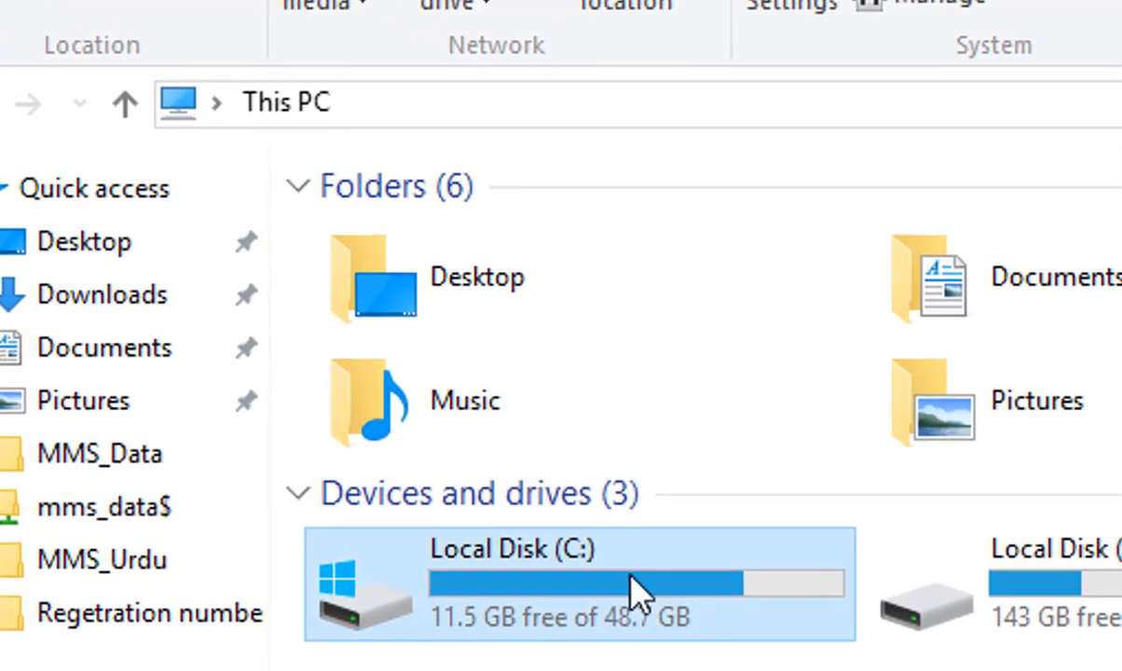
Browse to the MMS_Urdu folder on Local Disk (C:), check the contents of its MMS_Data subfolder, and return to MMS_Urdu
double_click(333, 365)
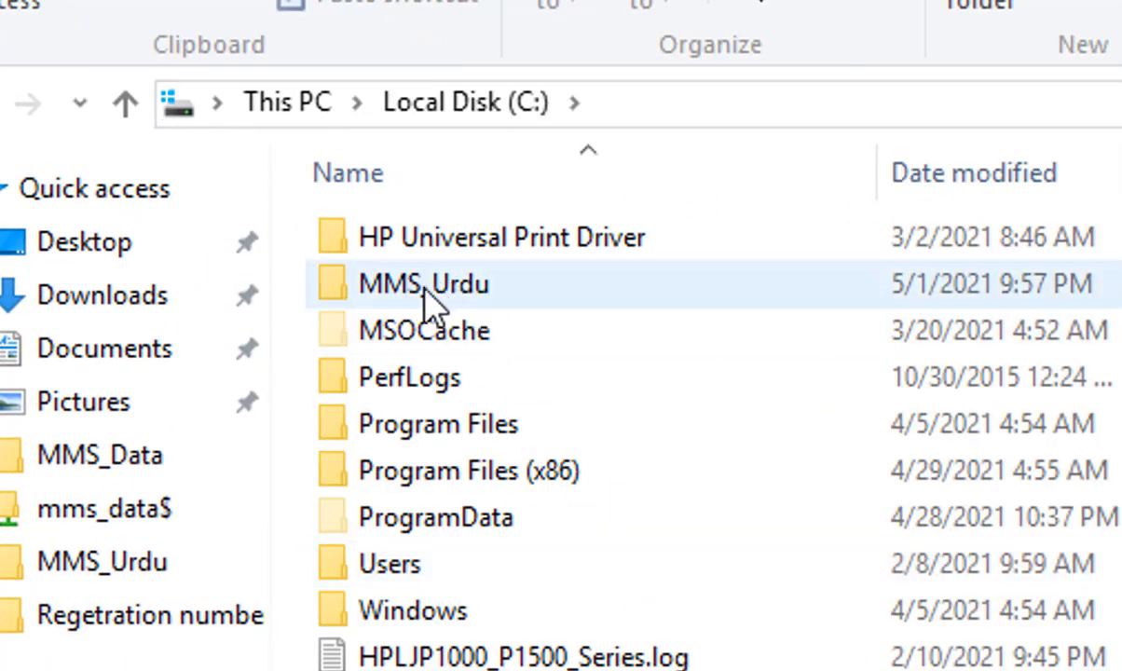
double_click(435, 296)
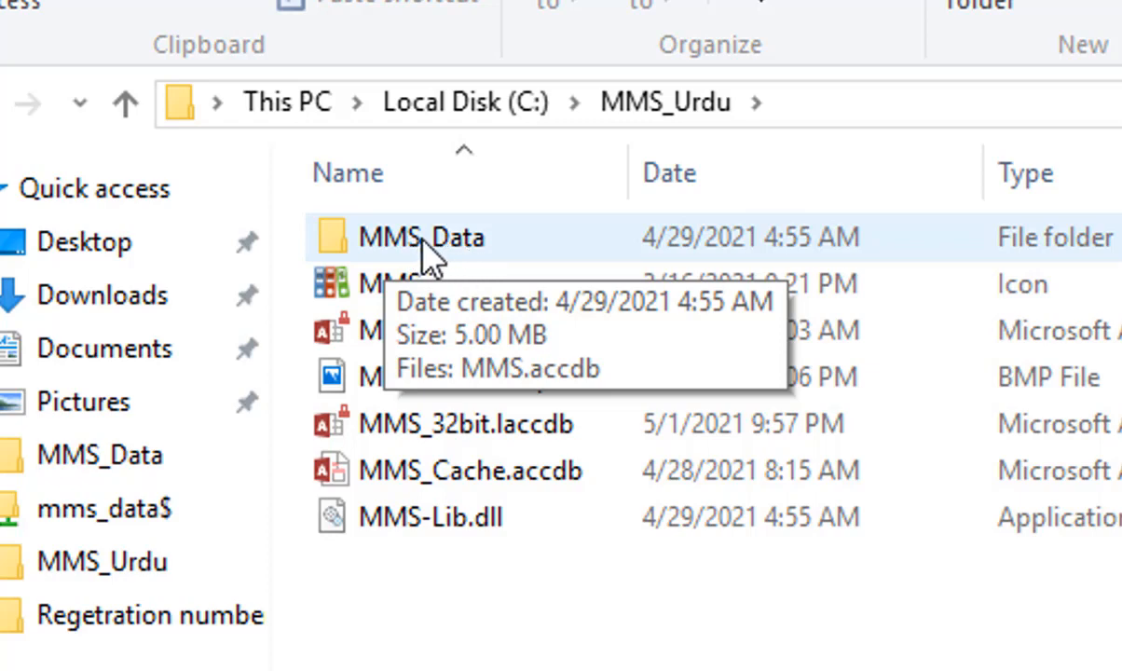
click(424, 247)
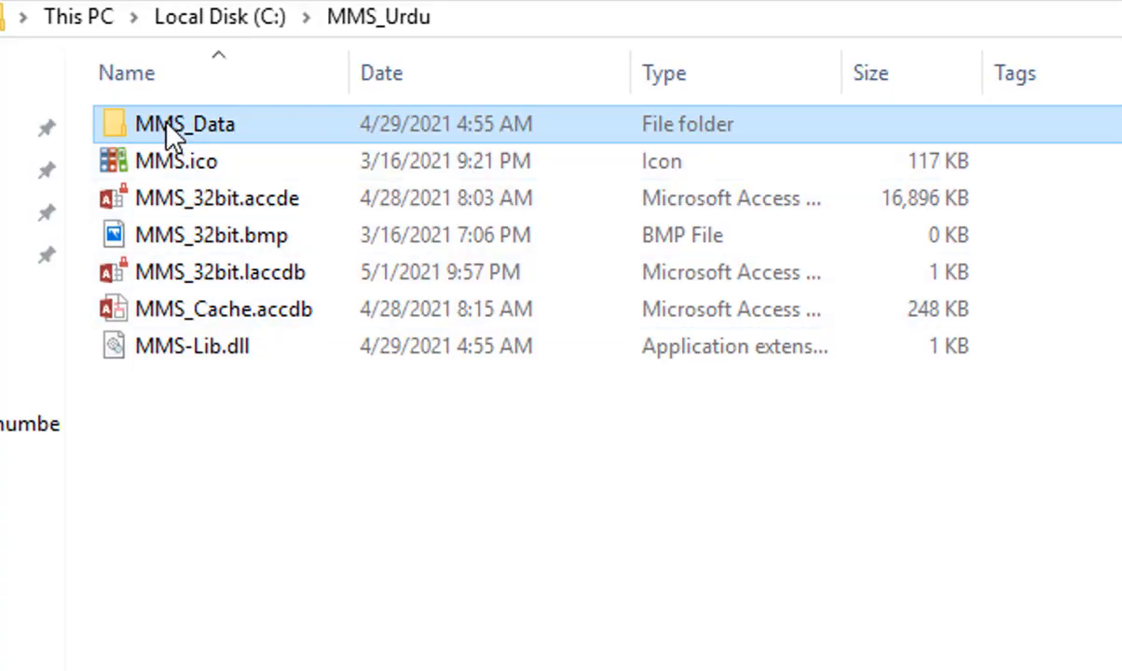
double_click(168, 125)
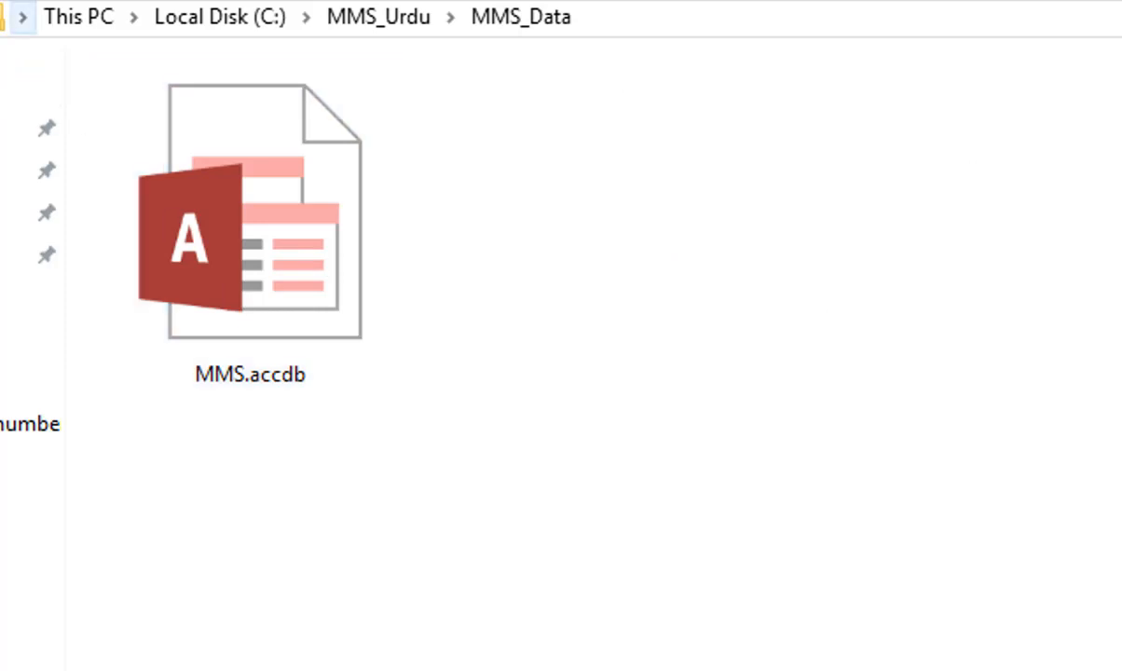
key(alt+Left)
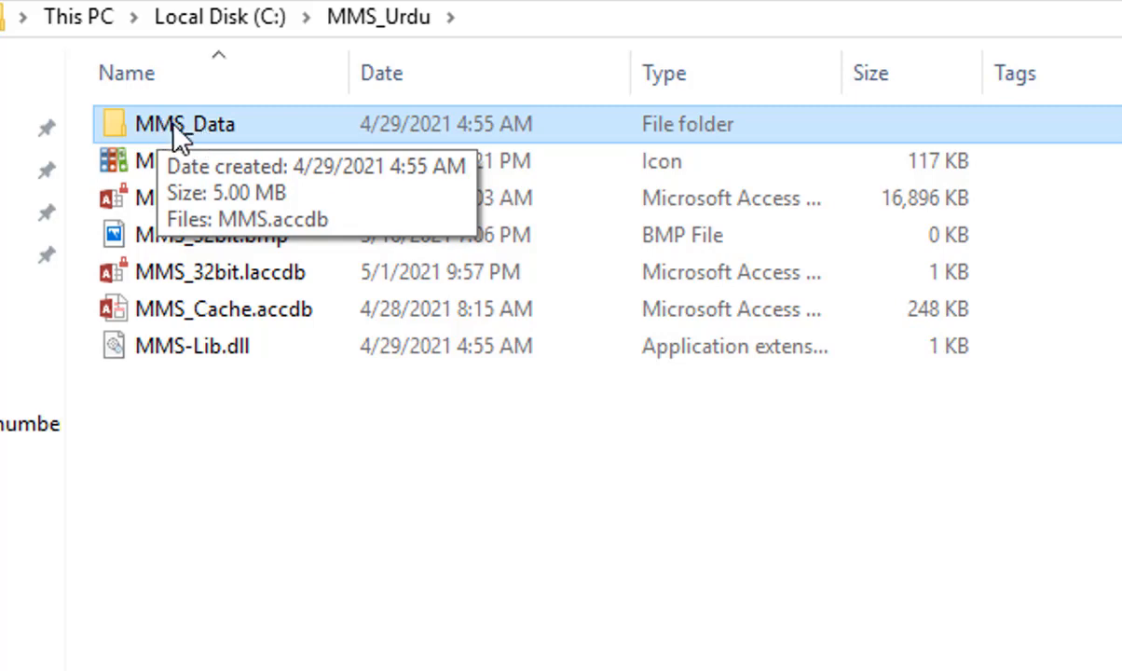
Add the Everyone group to the security permissions of the MMS_Data folder
right_click(173, 124)
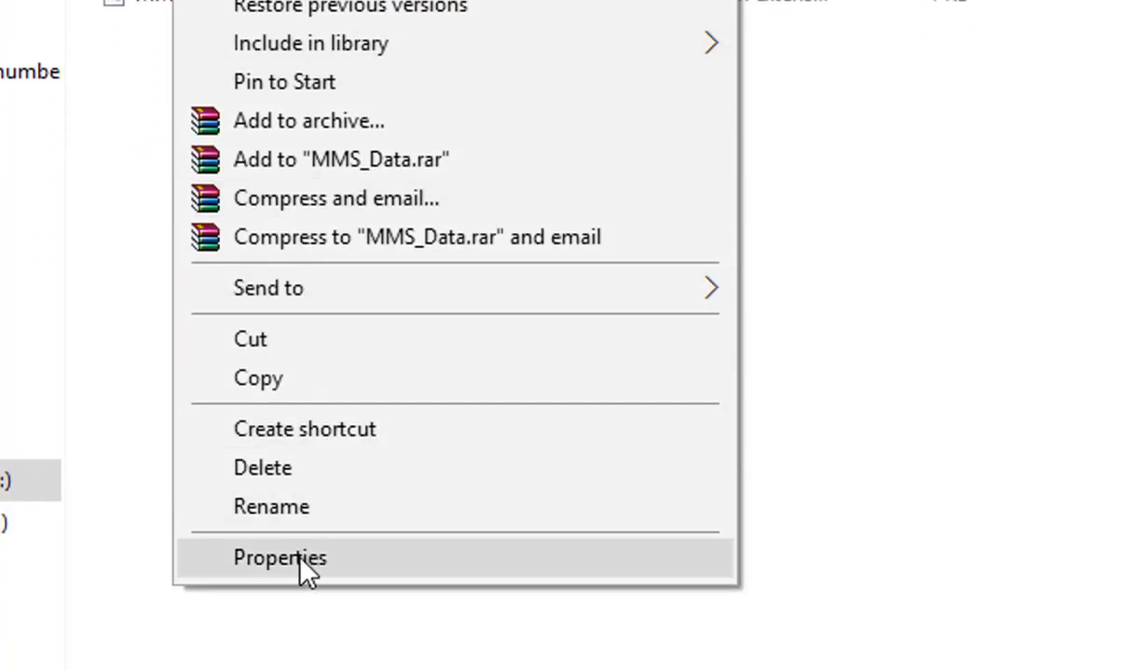
click(300, 562)
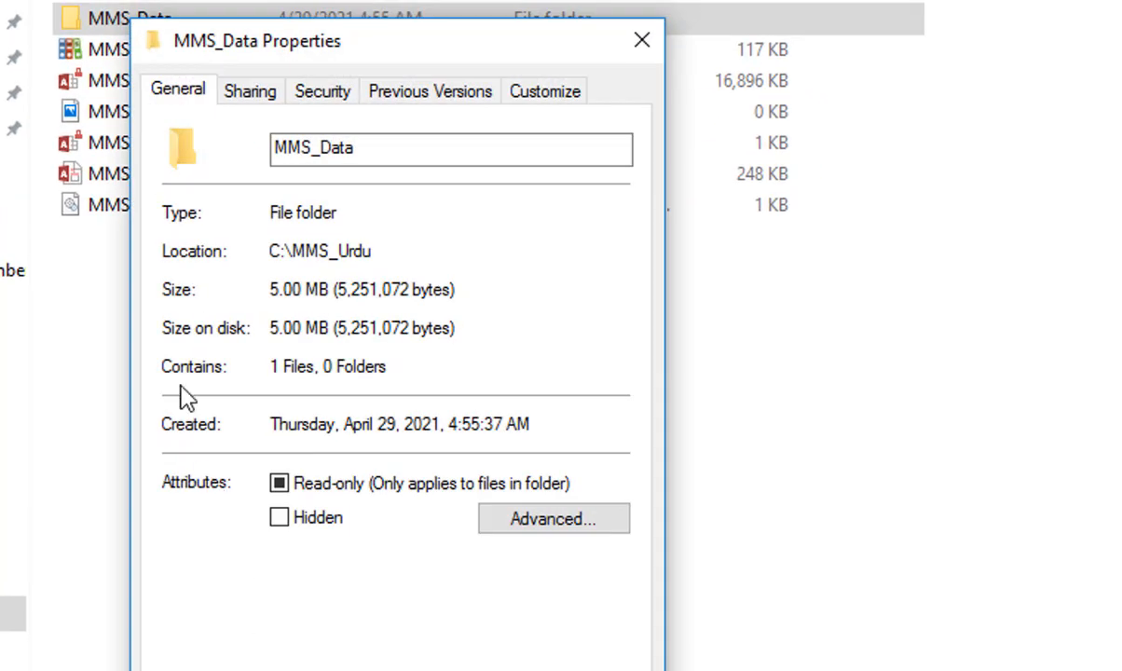
click(323, 97)
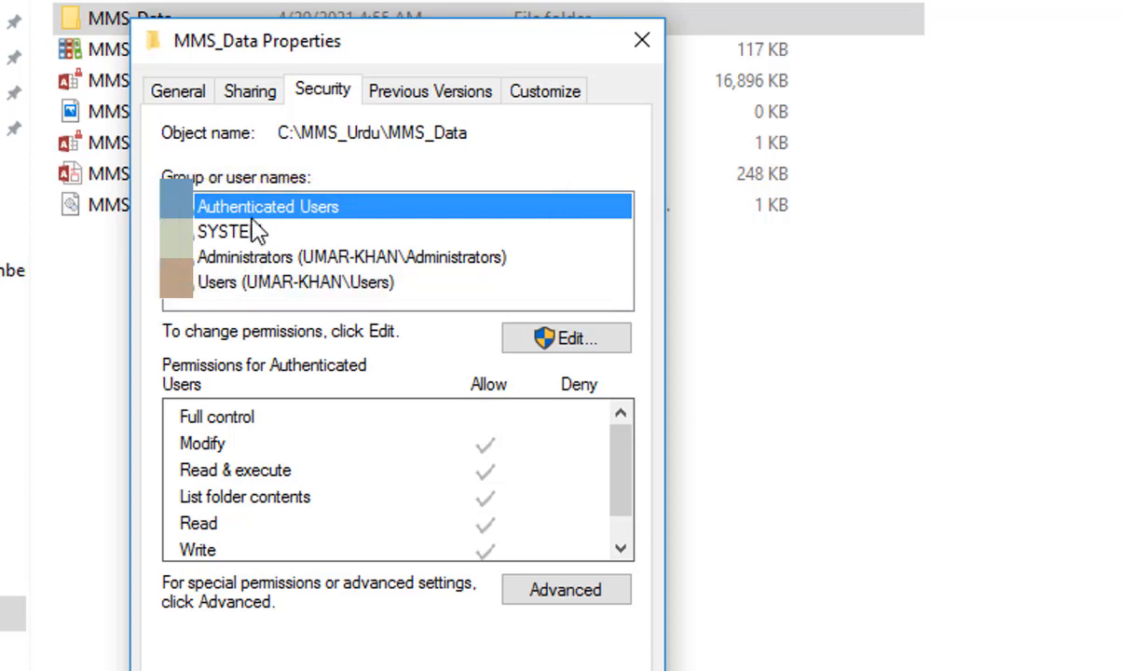
click(568, 341)
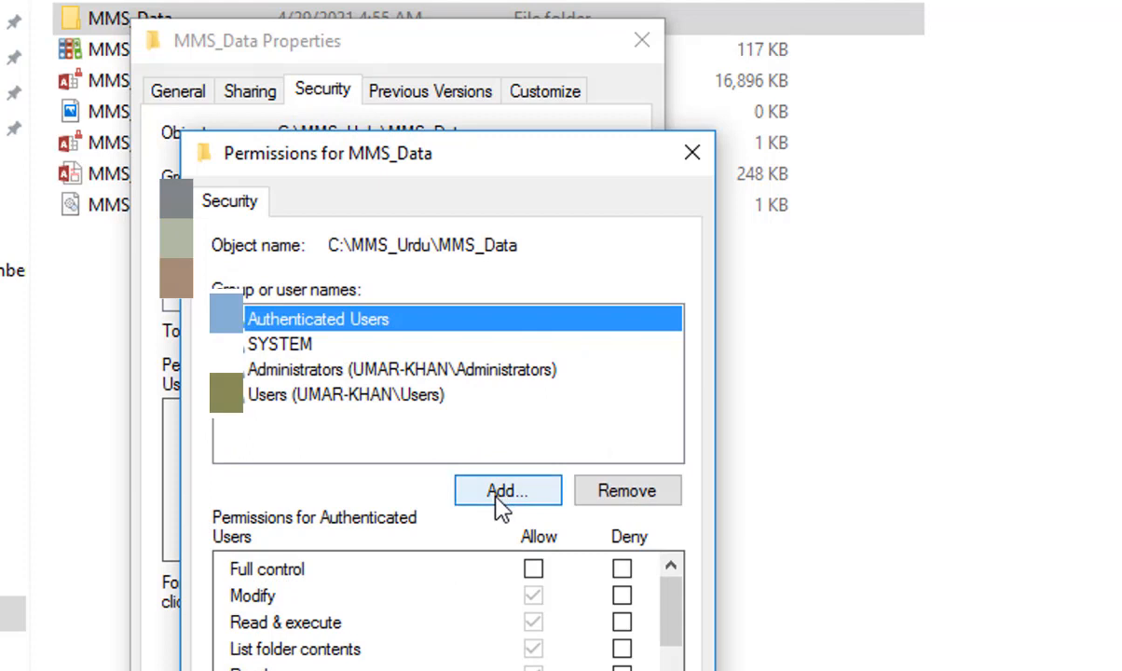
click(508, 491)
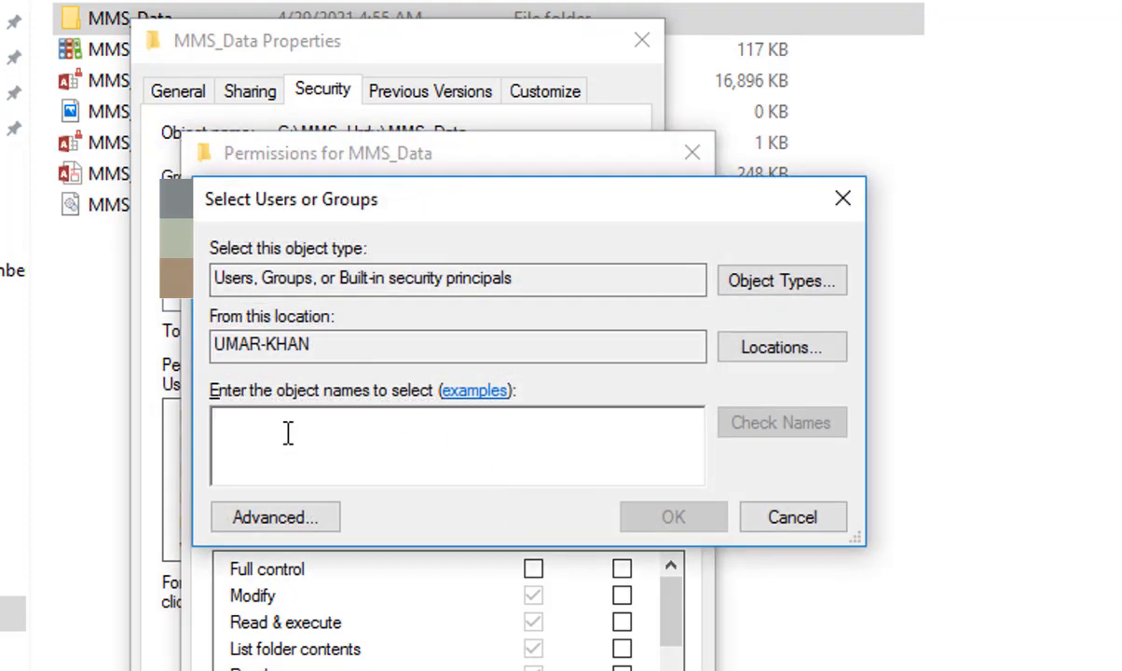
text(Everyo)
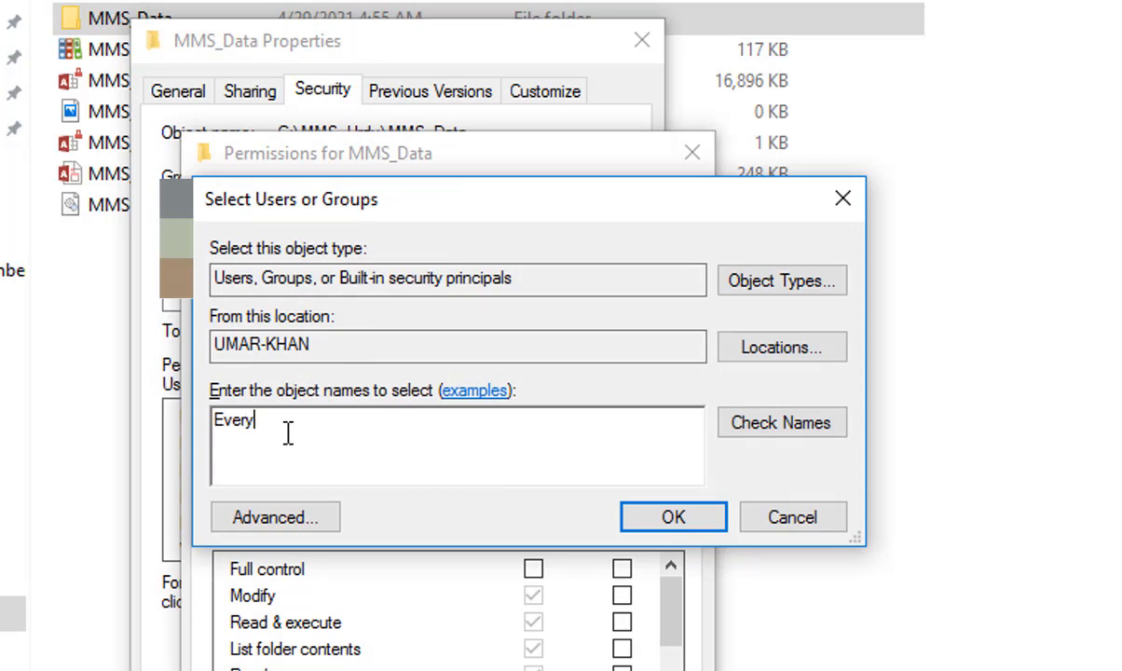
text(ne)
click(683, 520)
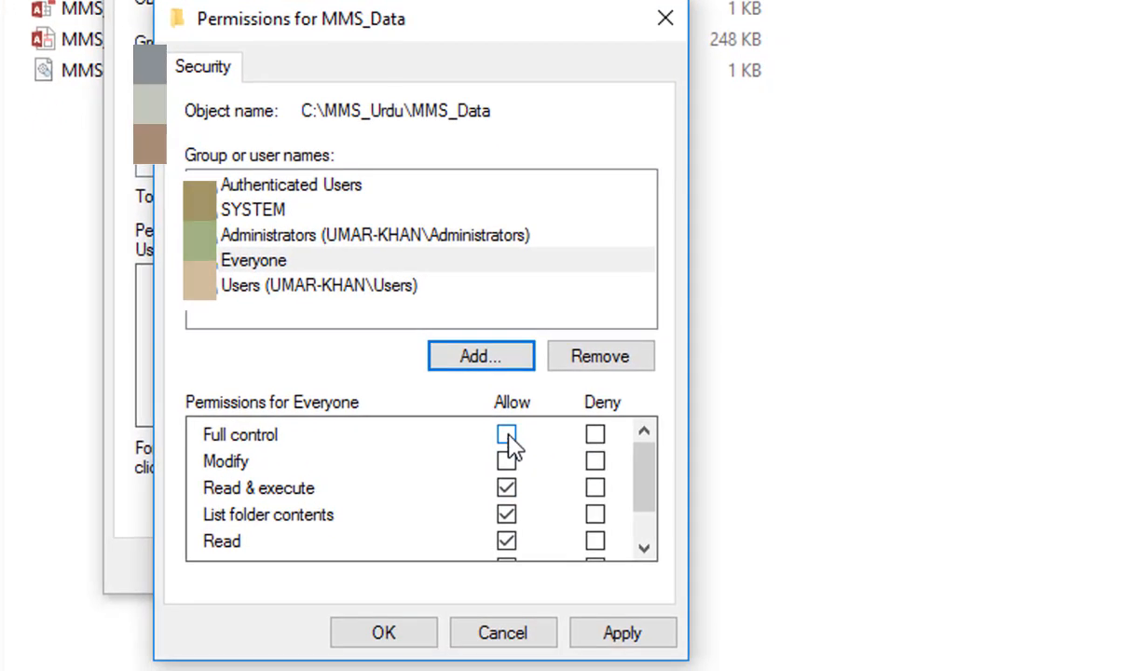
Allow Everyone Full control in the MMS_Data security permissions, then apply and accept the change
click(507, 436)
scroll(510, 494, down, 1)
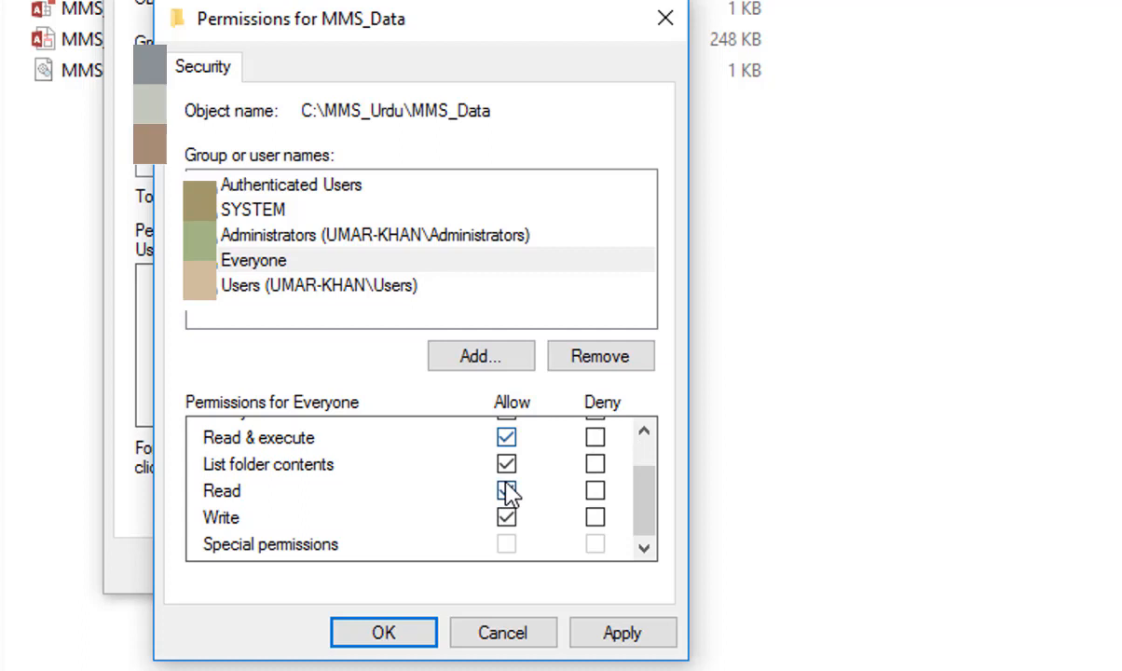
scroll(508, 494, up, 1)
scroll(508, 494, down, 1)
scroll(577, 536, up, 1)
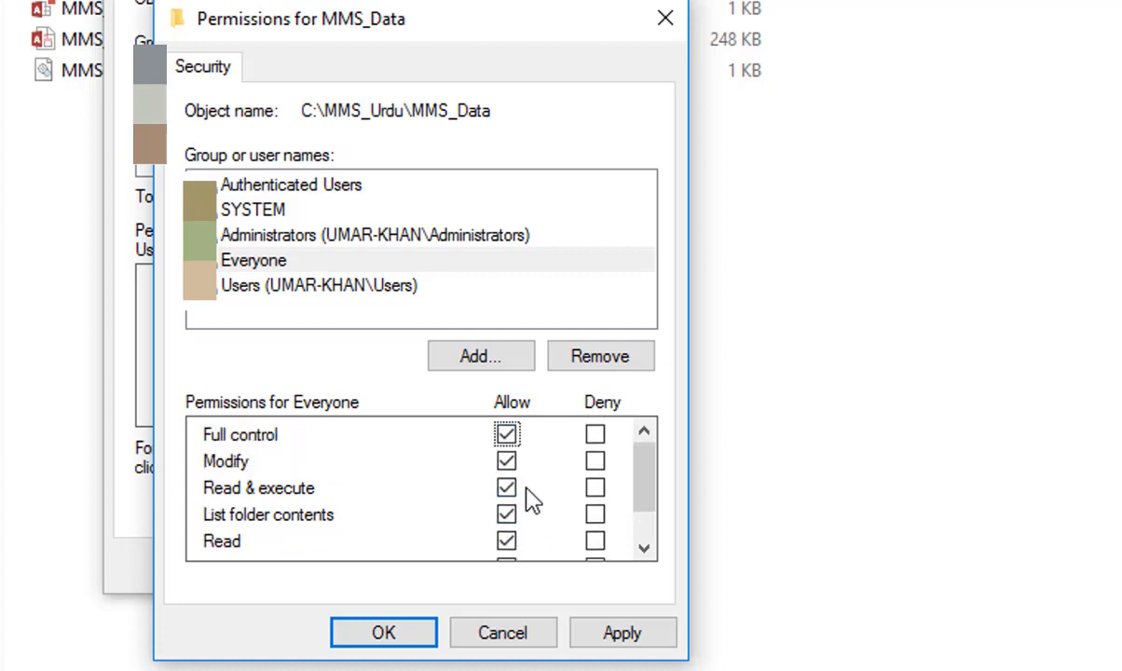
click(622, 635)
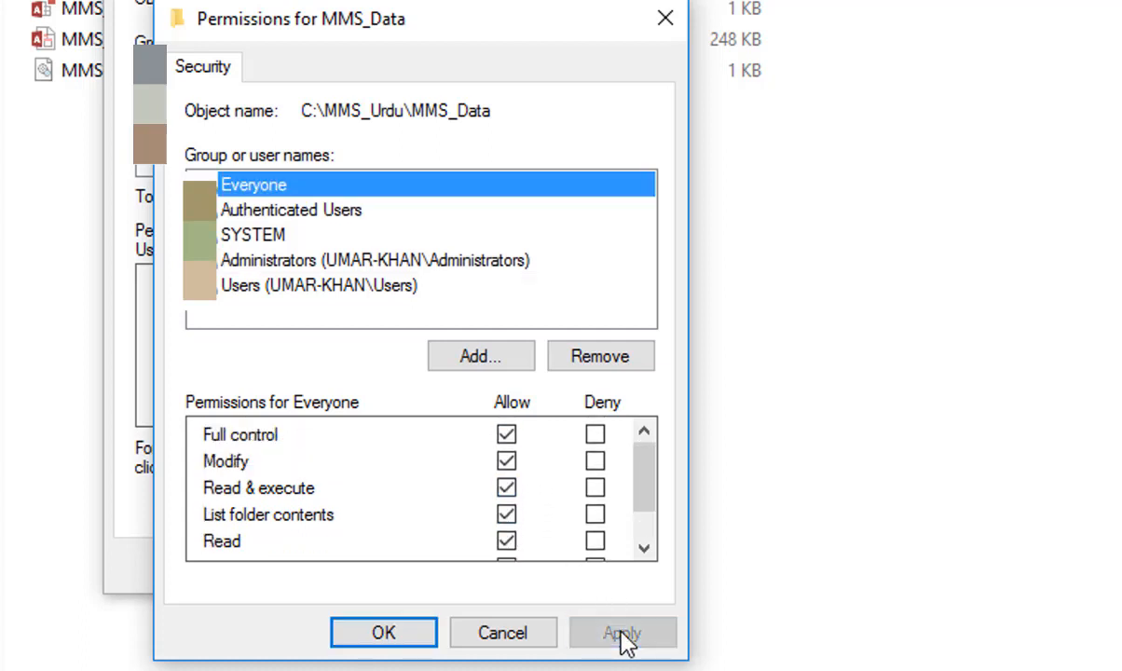
click(383, 632)
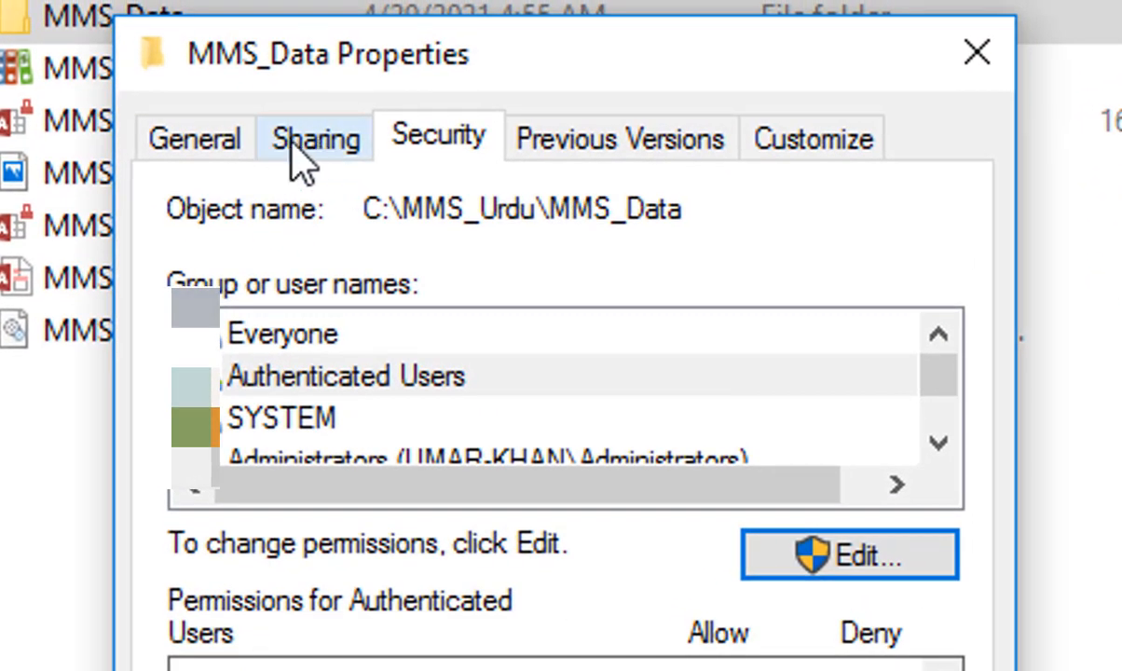
Enable sharing of the MMS_Data folder in its advanced sharing settings
click(320, 149)
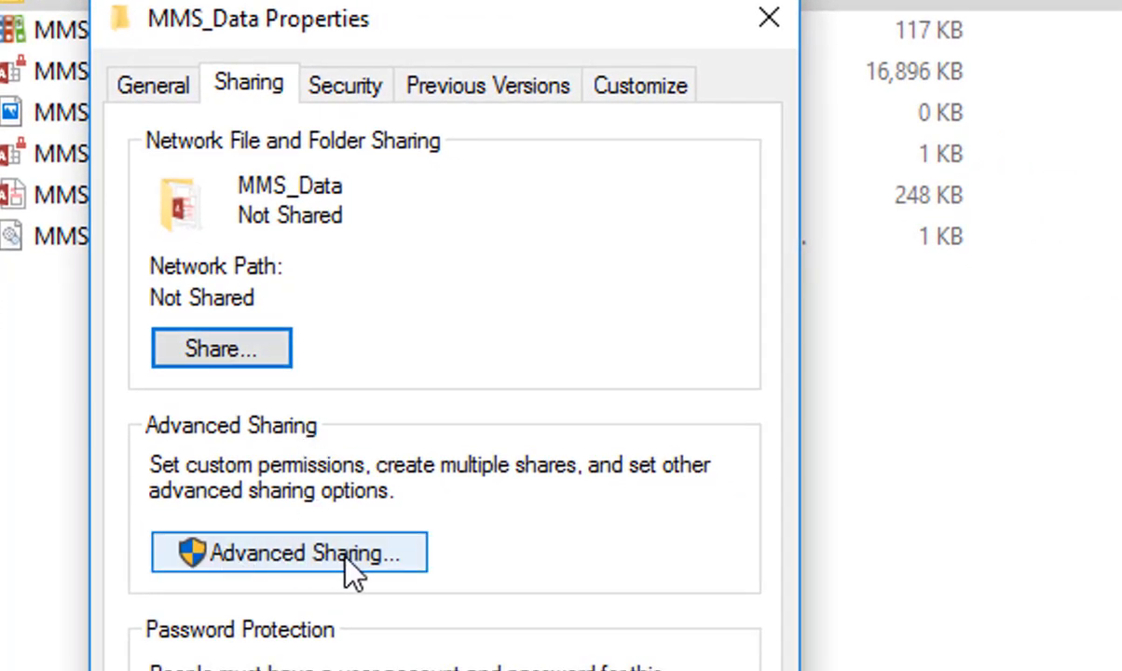
click(290, 556)
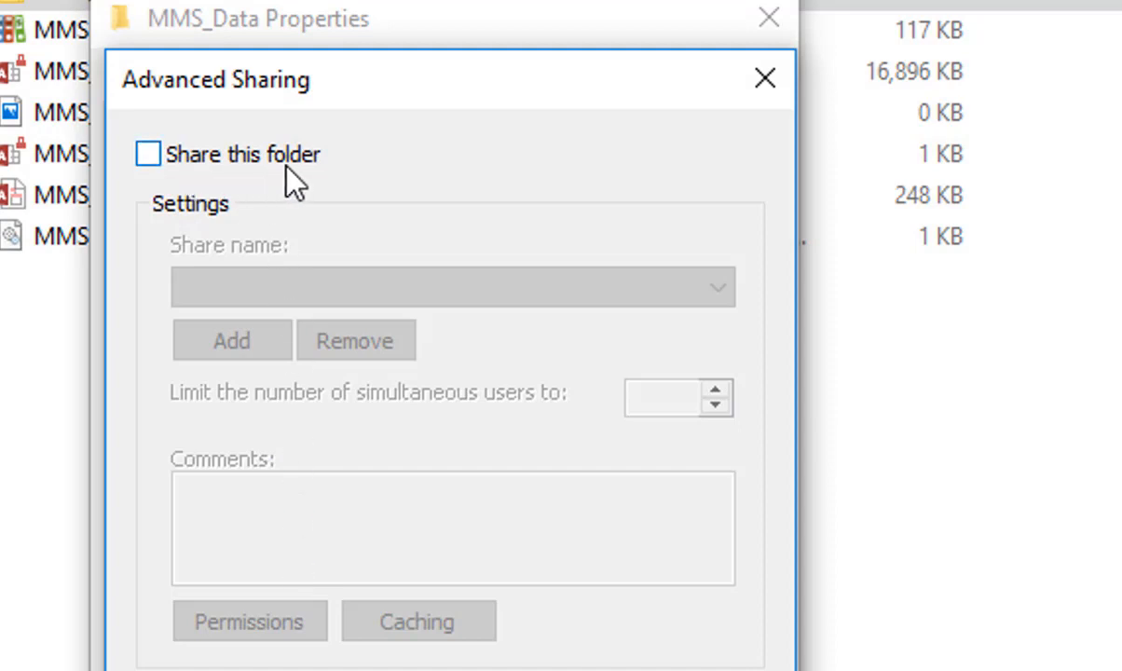
click(150, 156)
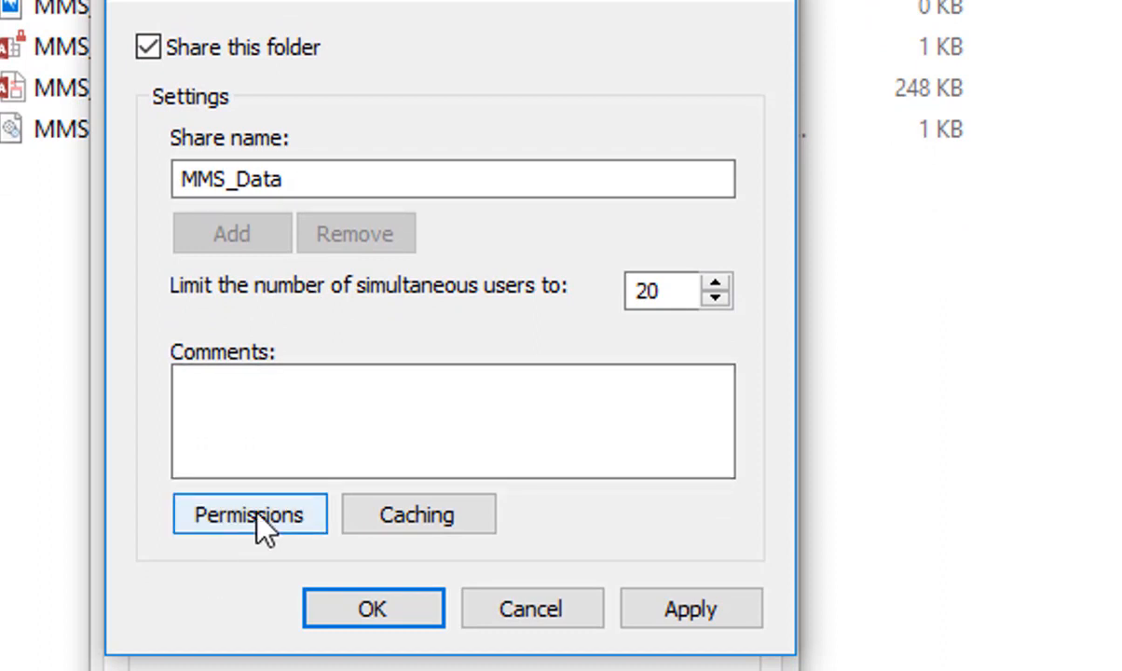
Grant Everyone Full Control in the folder's share permissions and accept the change
click(251, 521)
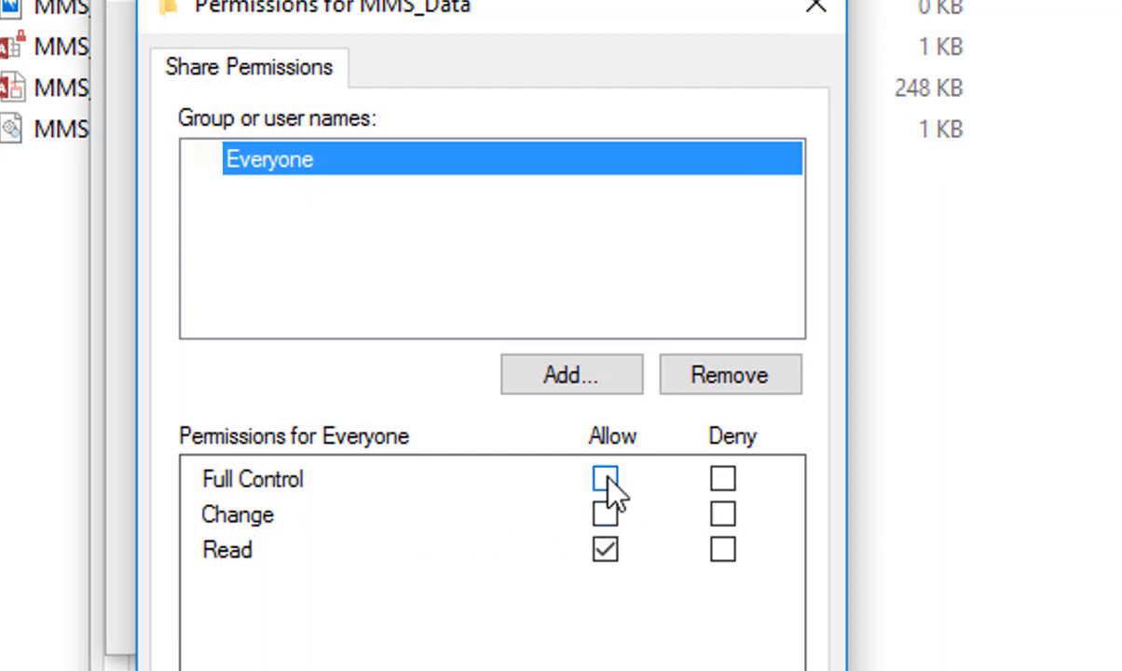
click(608, 482)
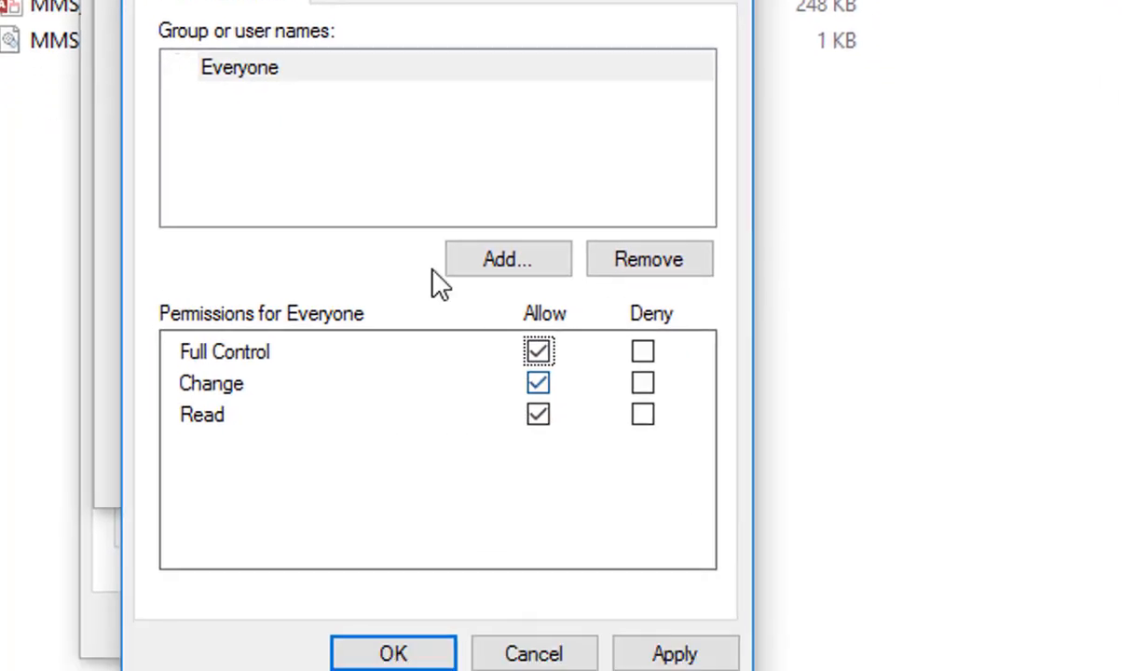
click(245, 74)
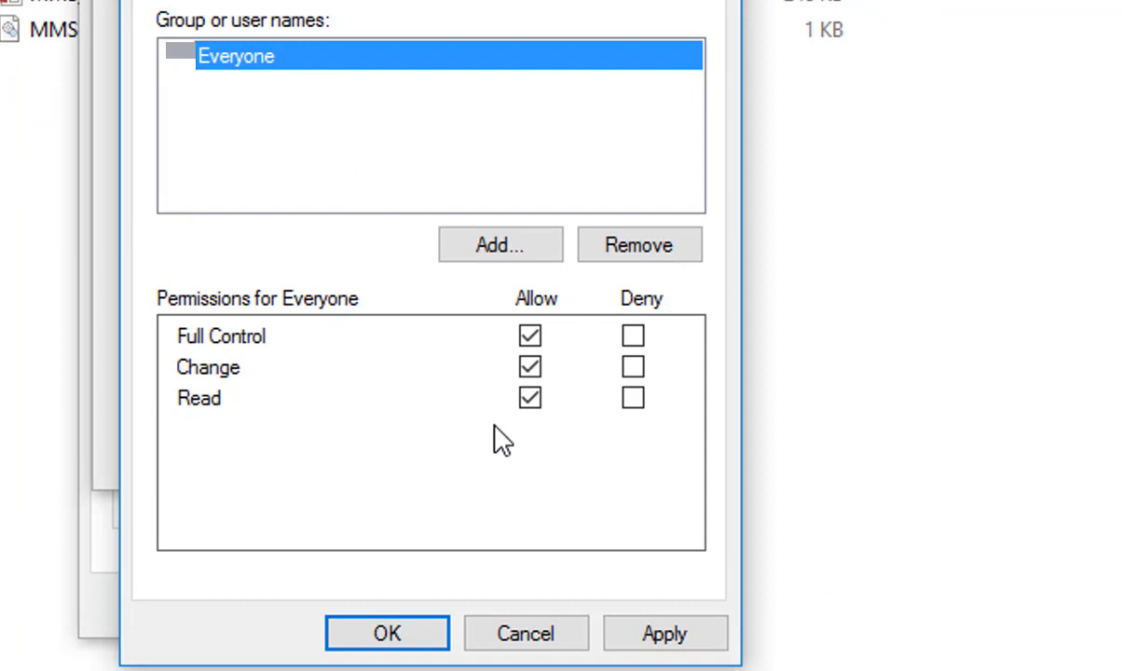
click(652, 639)
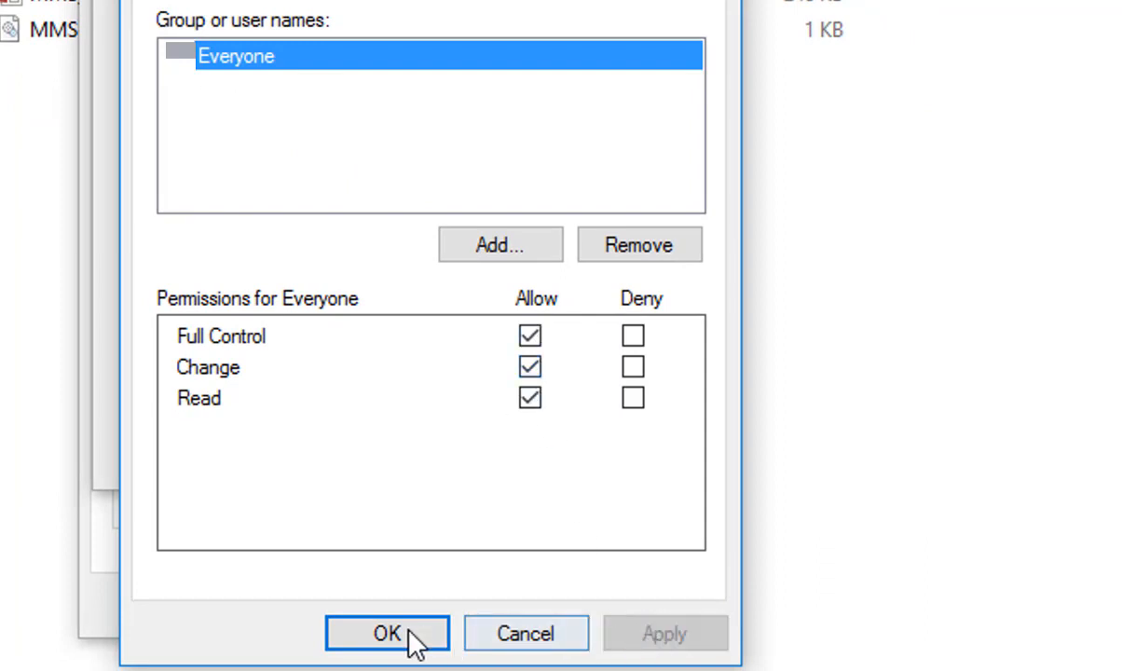
click(408, 633)
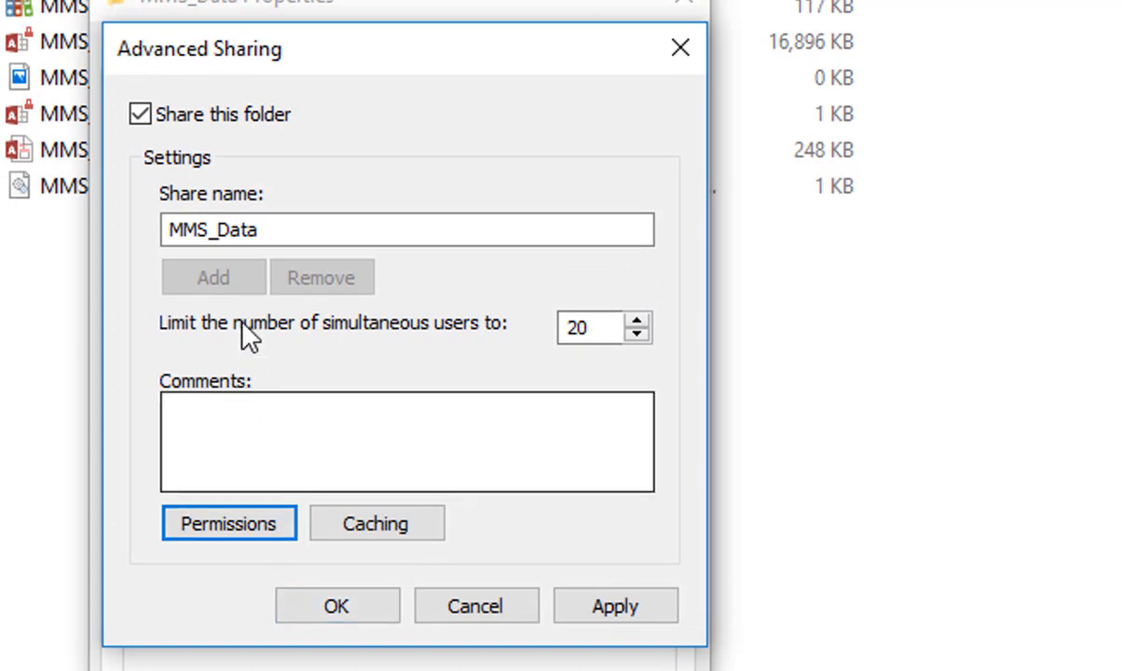
Set the share name to MMS_Data$ and apply the advanced sharing settings
click(283, 233)
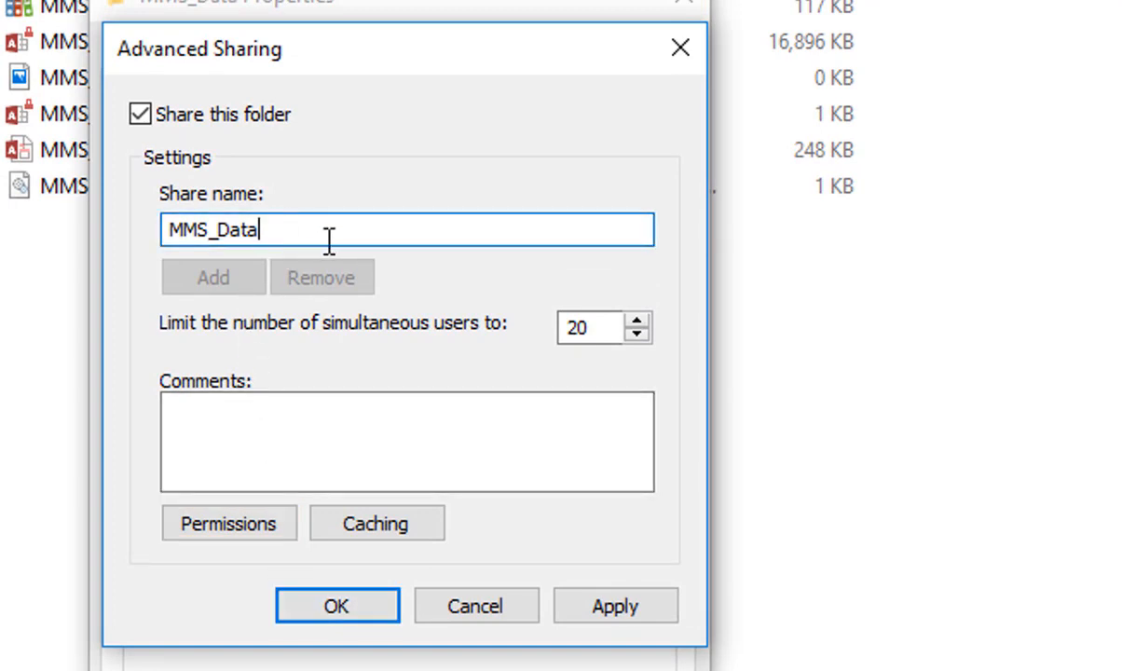
text($)
click(601, 607)
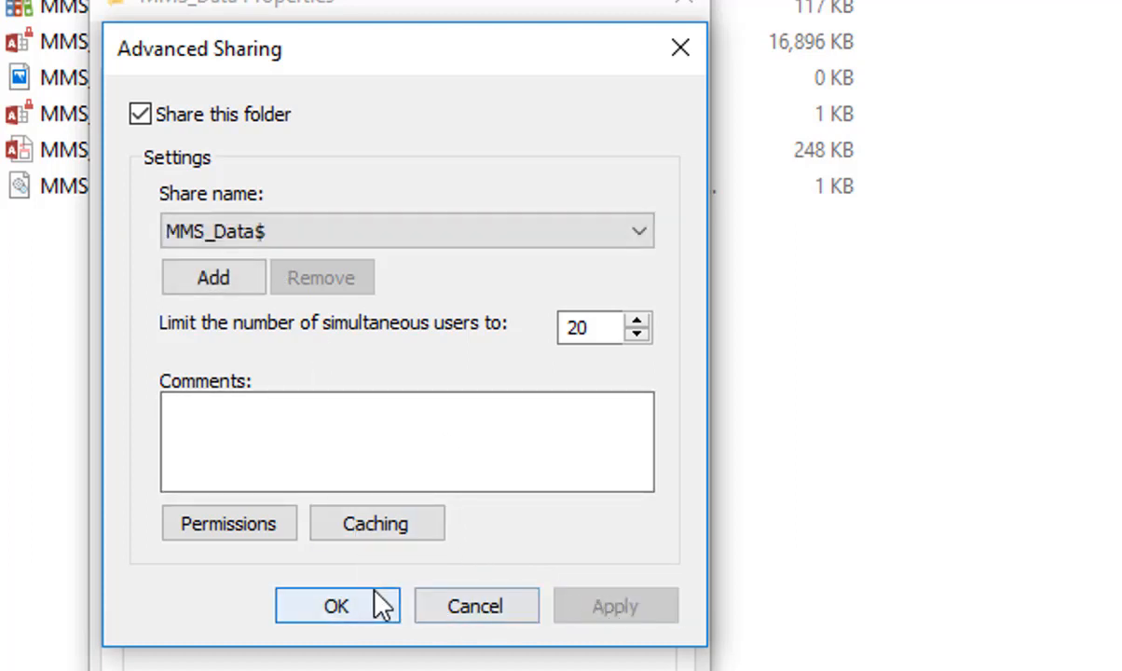
click(328, 615)
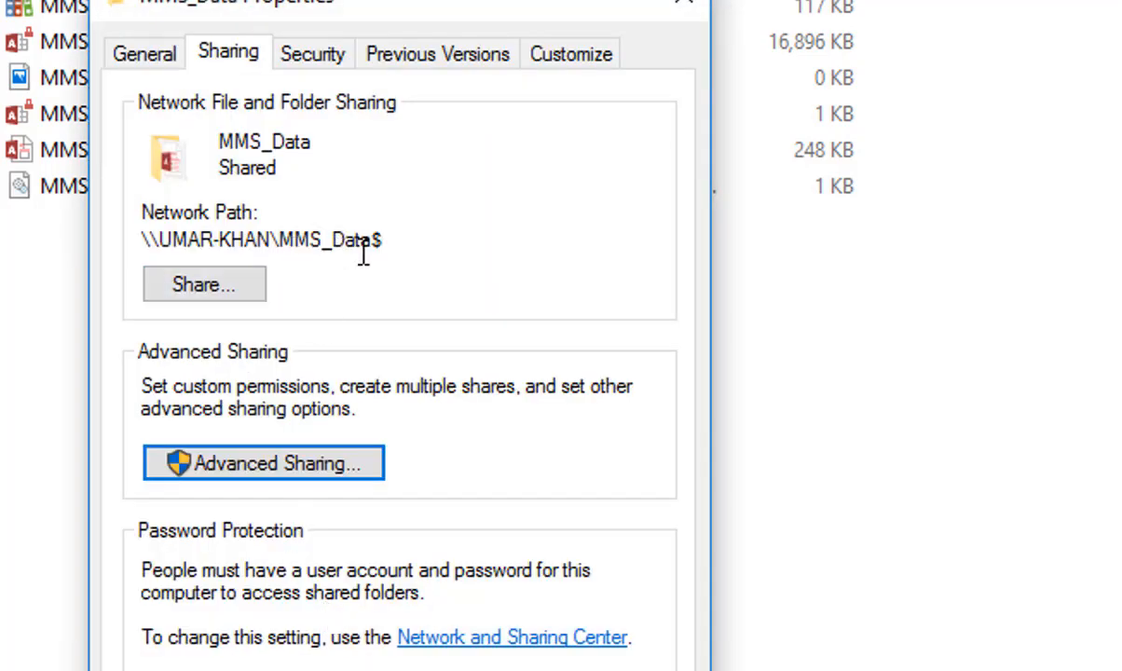
Copy the network path of the shared MMS_Data folder and close its properties
drag(388, 240, 124, 243)
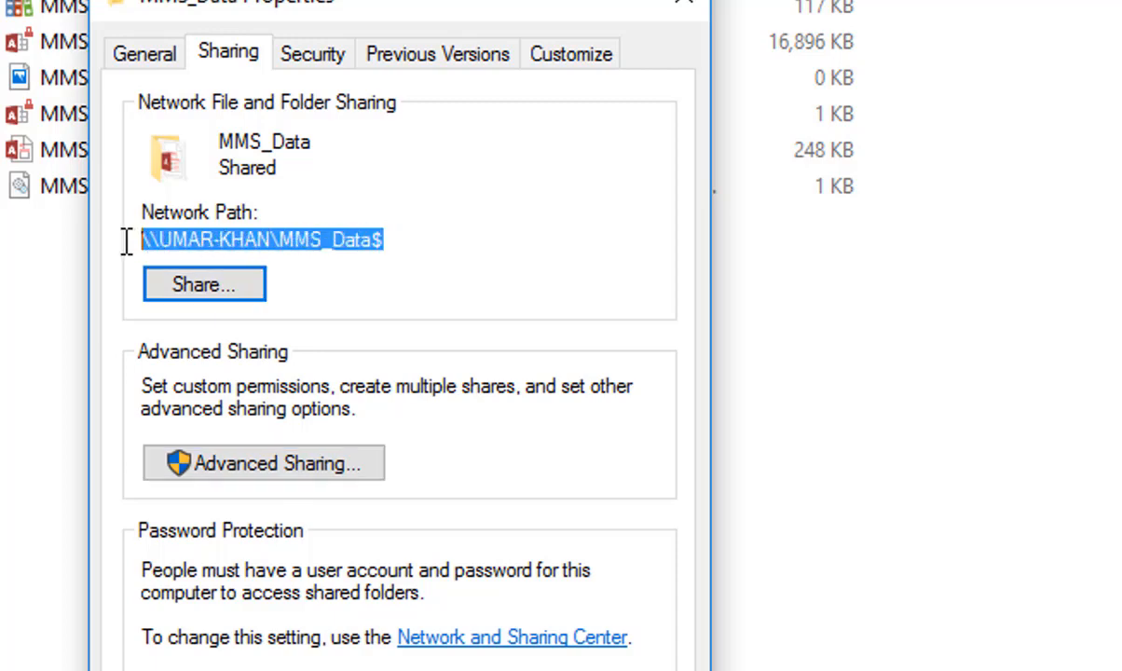
right_click(260, 240)
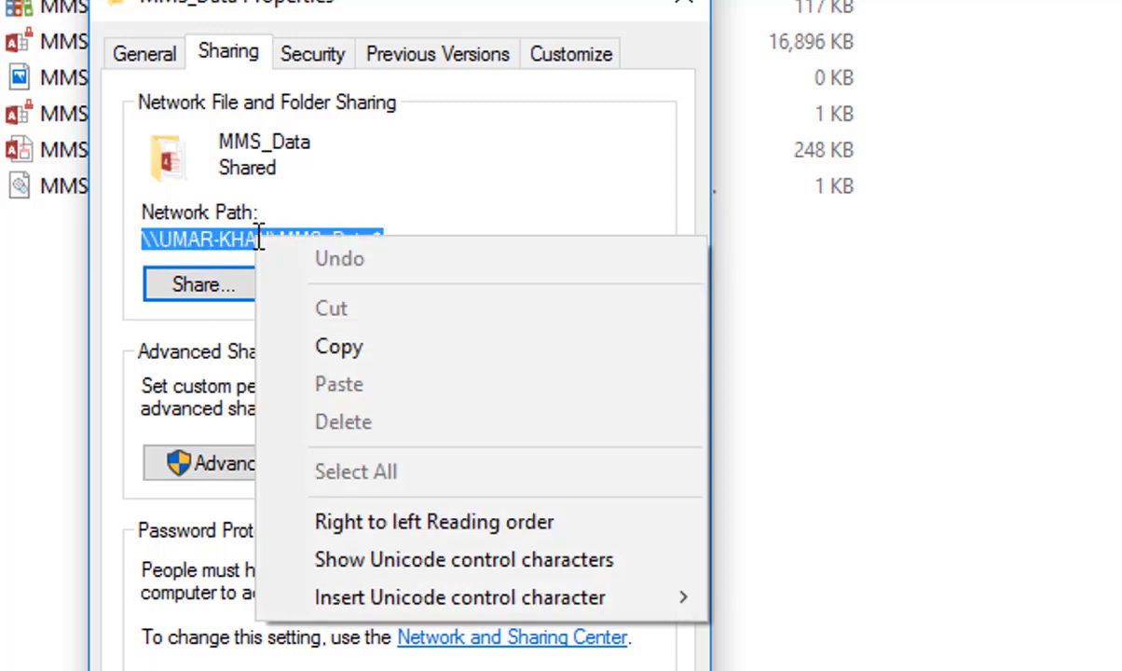
click(341, 349)
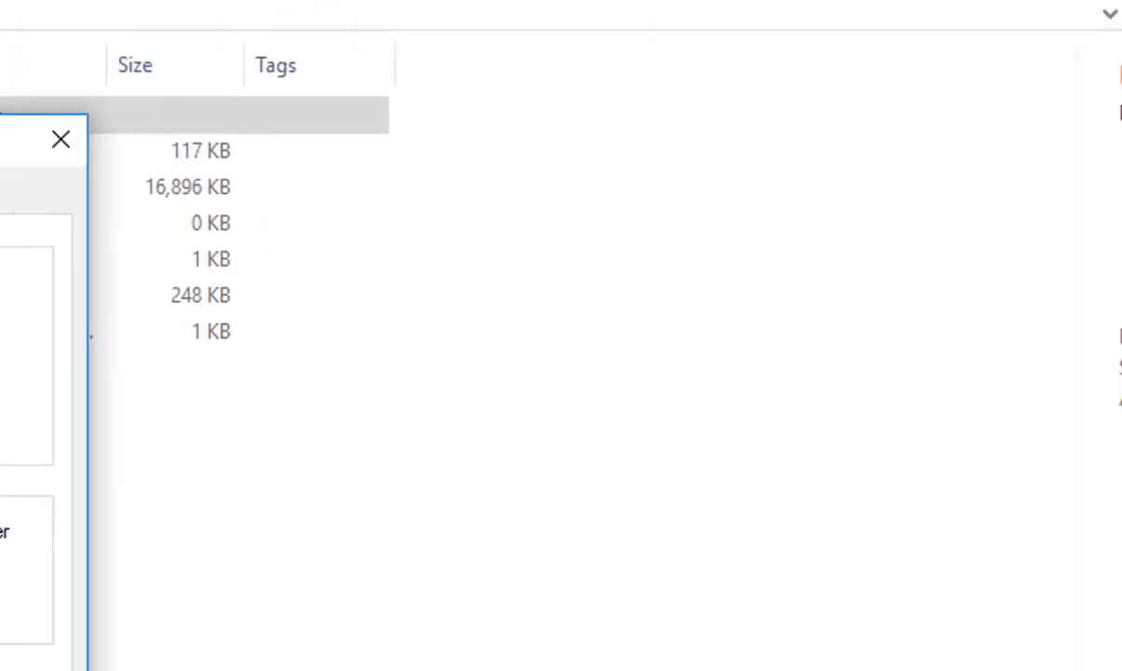
click(92, 131)
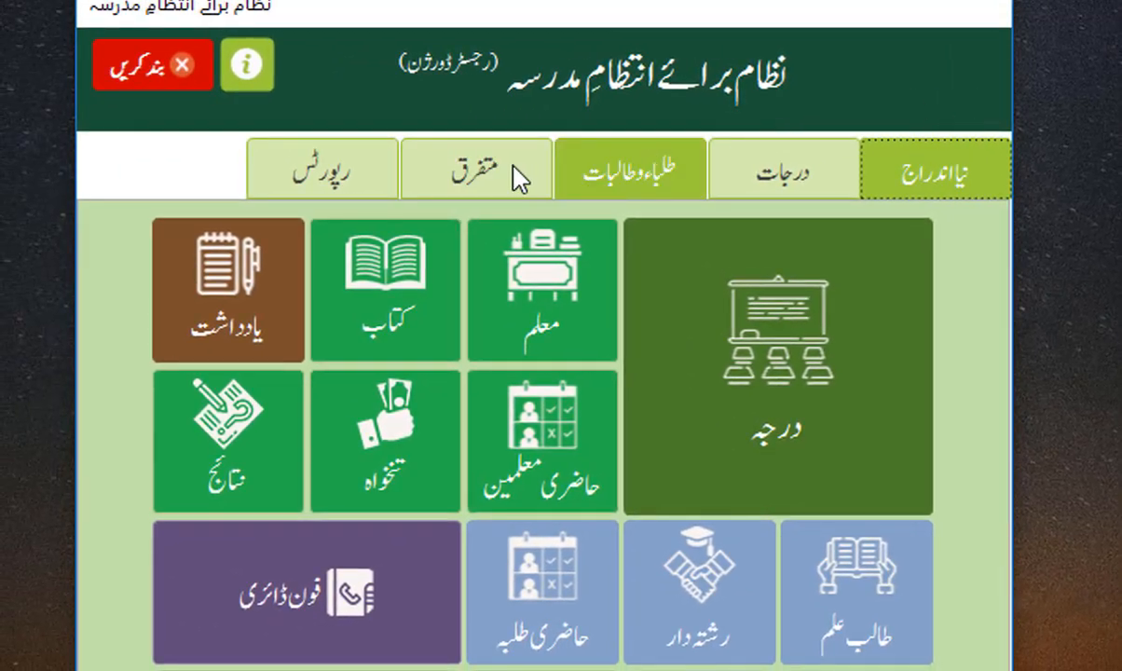
In the madrasa management application, open the advanced settings (پیچیدہ ترتیبات) and enable editing of the data file path
click(479, 175)
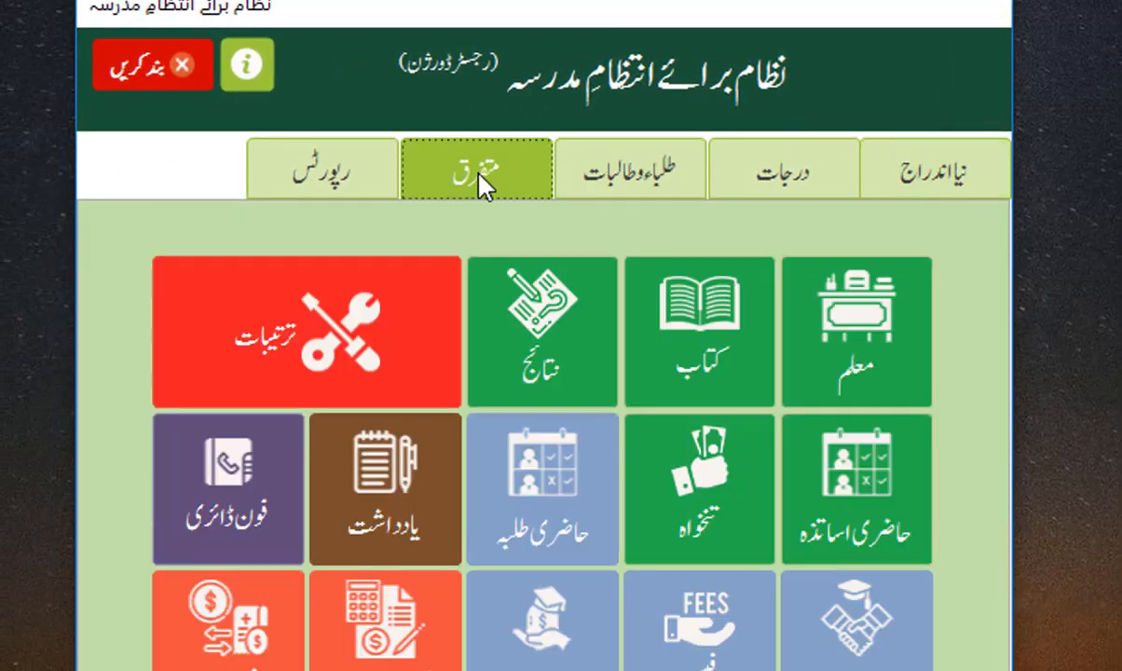
click(320, 354)
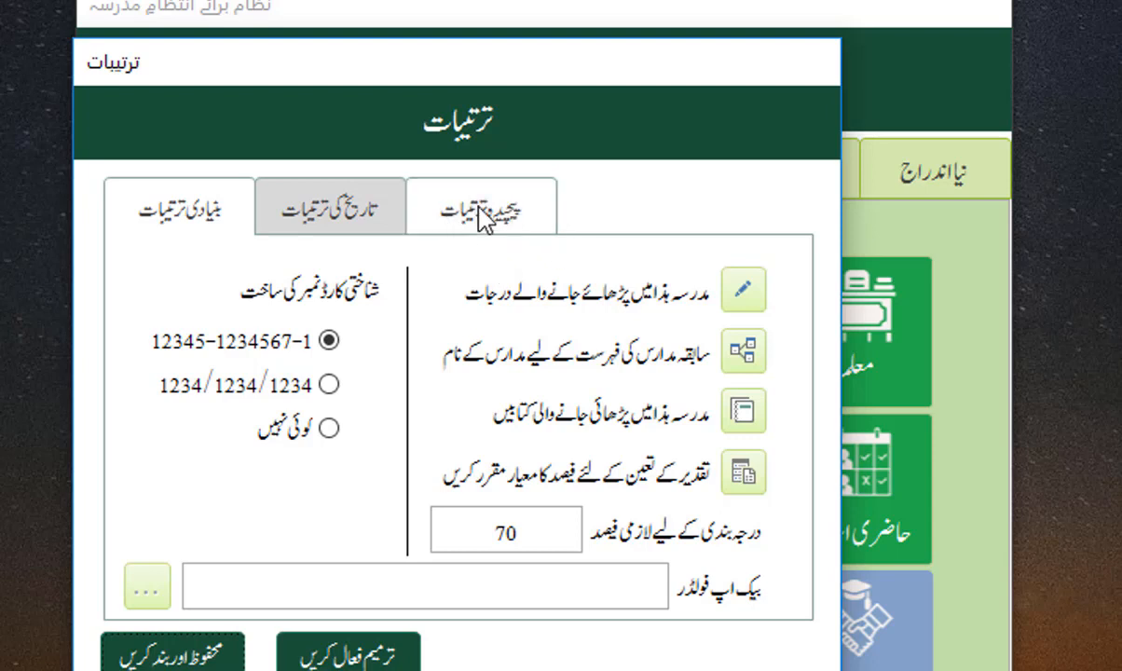
click(482, 218)
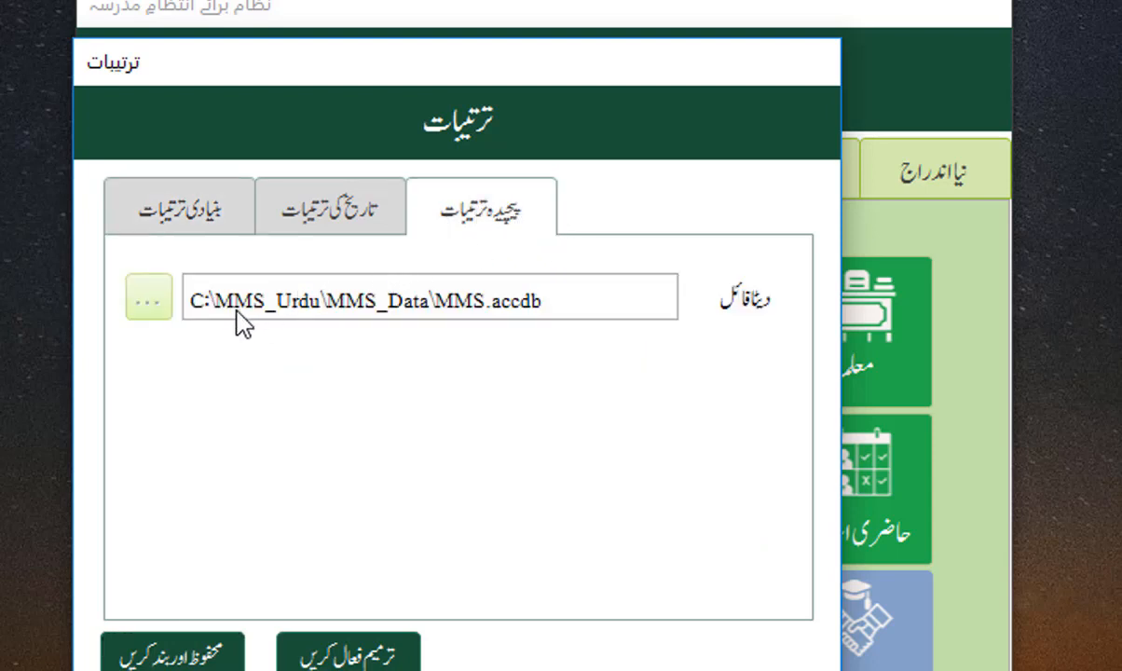
click(358, 663)
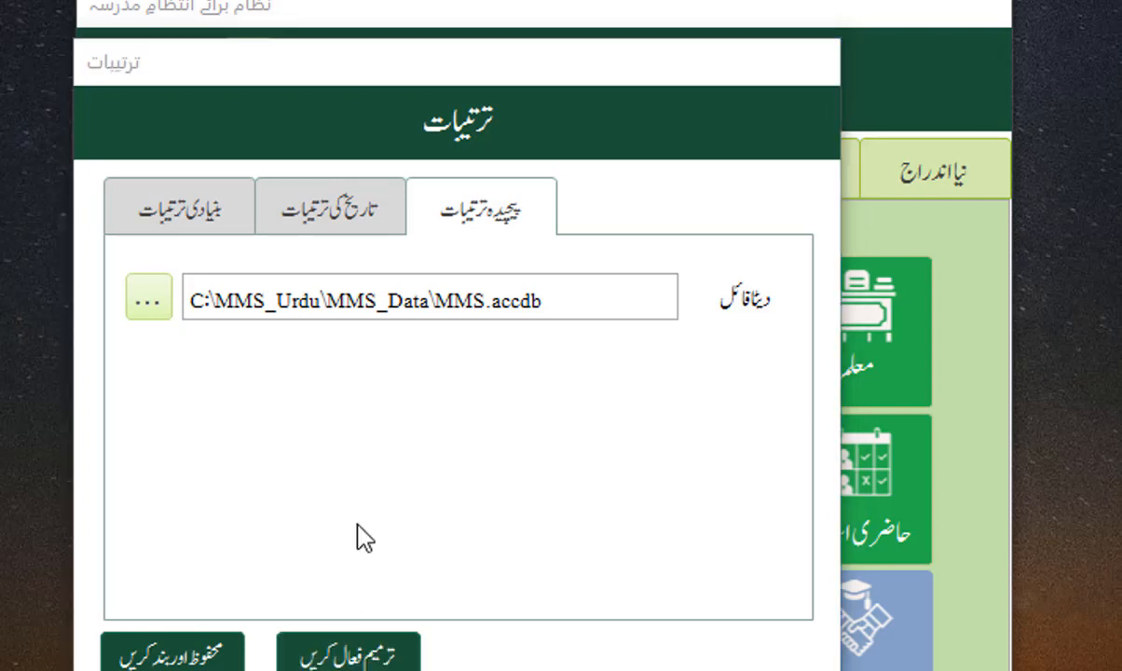
Browse for a new data file and open the MMS_Data$ network share using its copied path
click(559, 300)
click(149, 305)
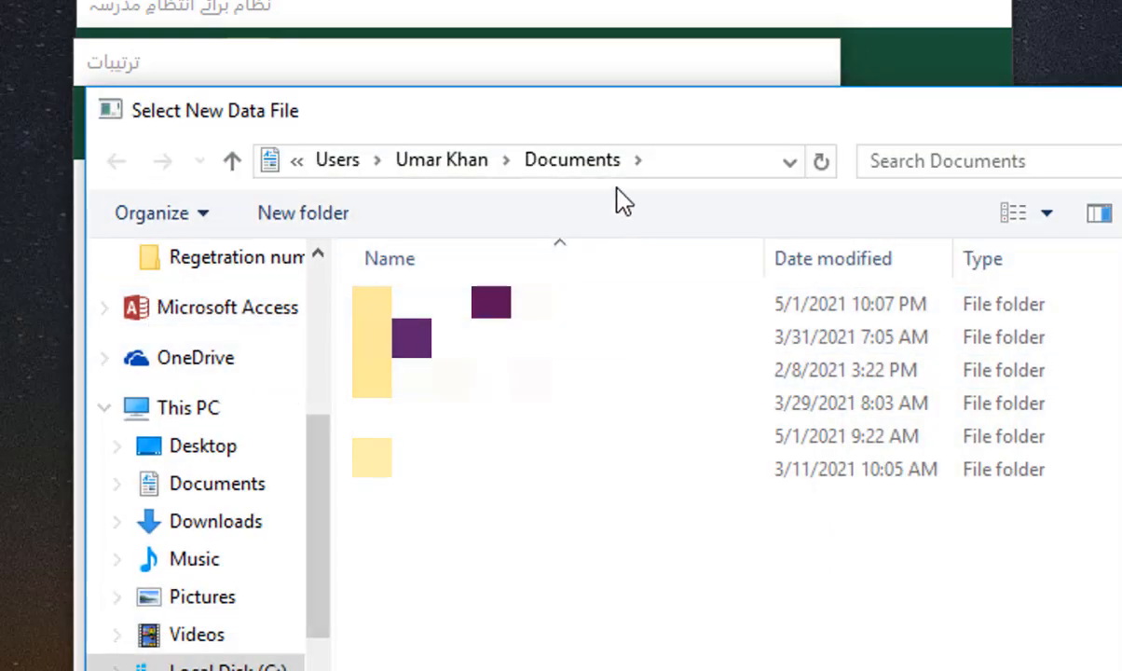
click(748, 172)
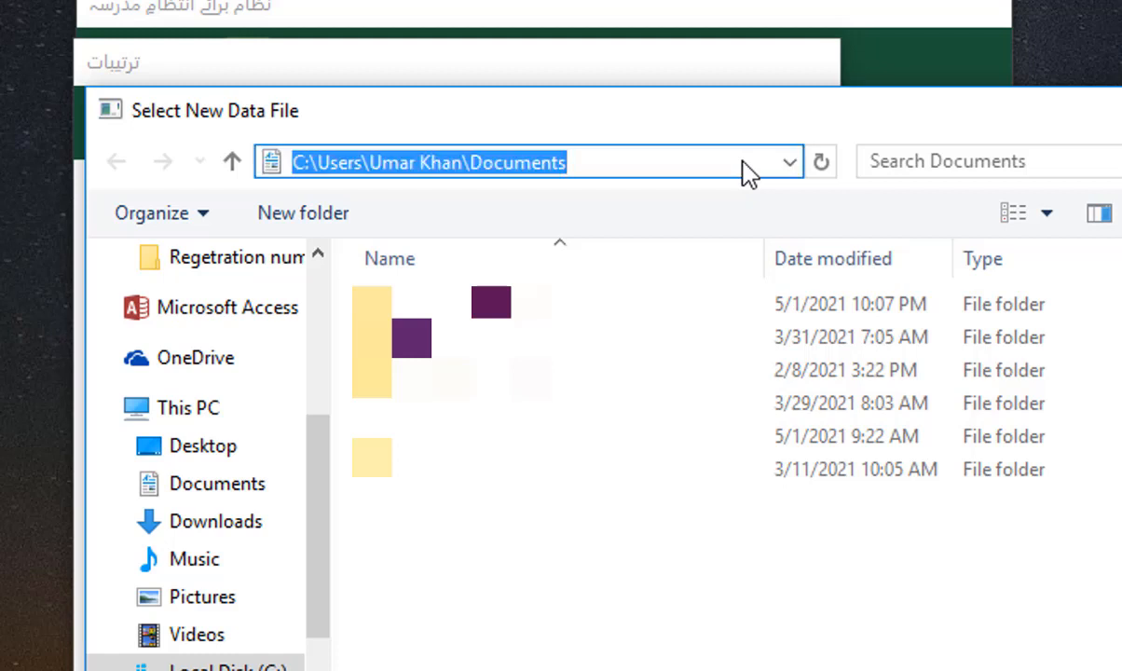
key(BackSpace)
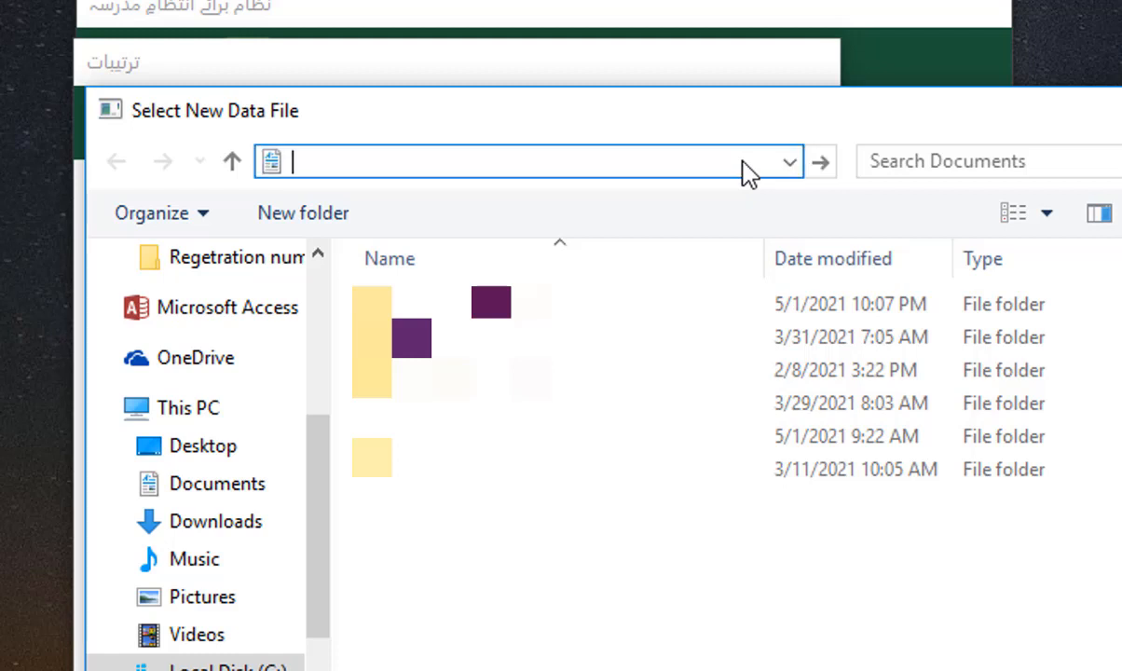
right_click(670, 163)
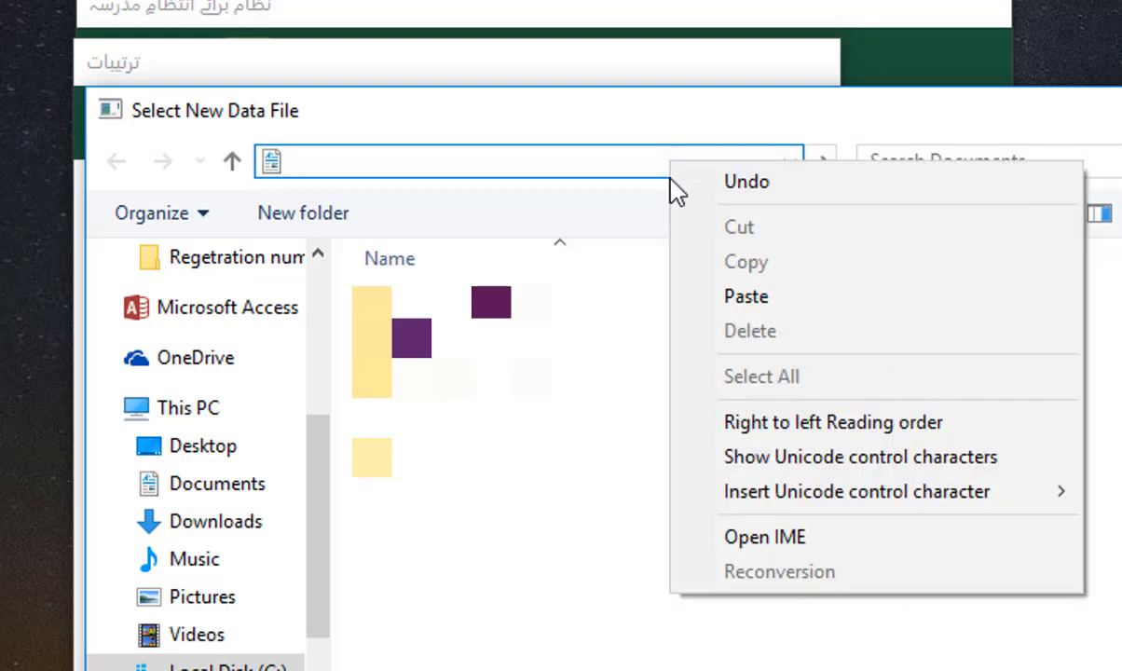
click(742, 298)
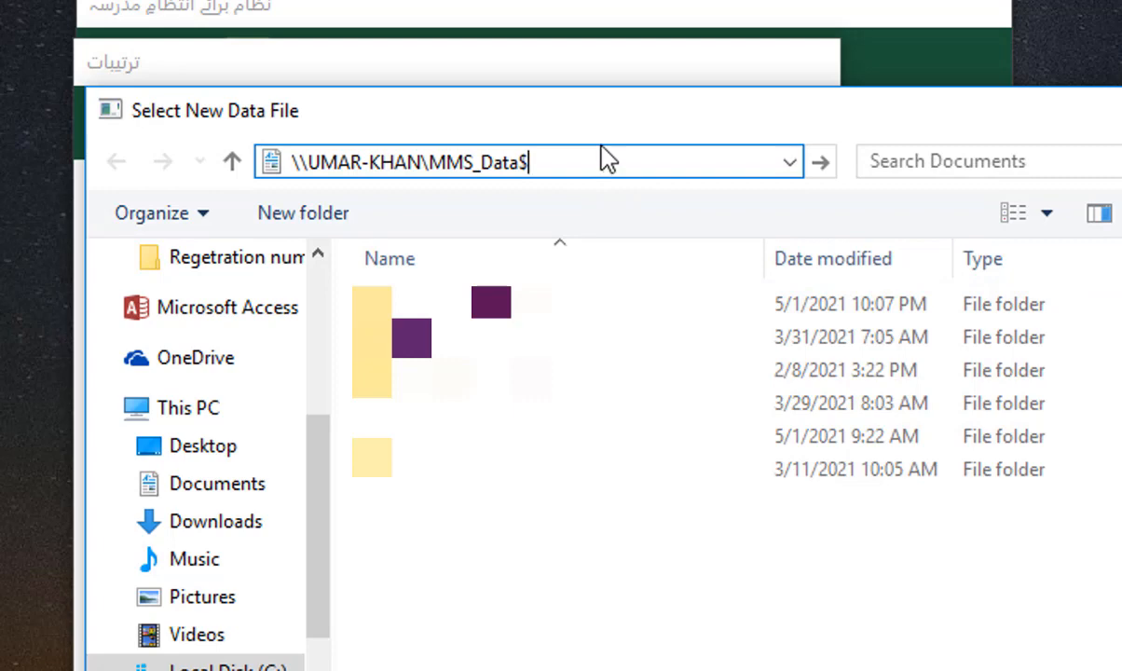
key(Return)
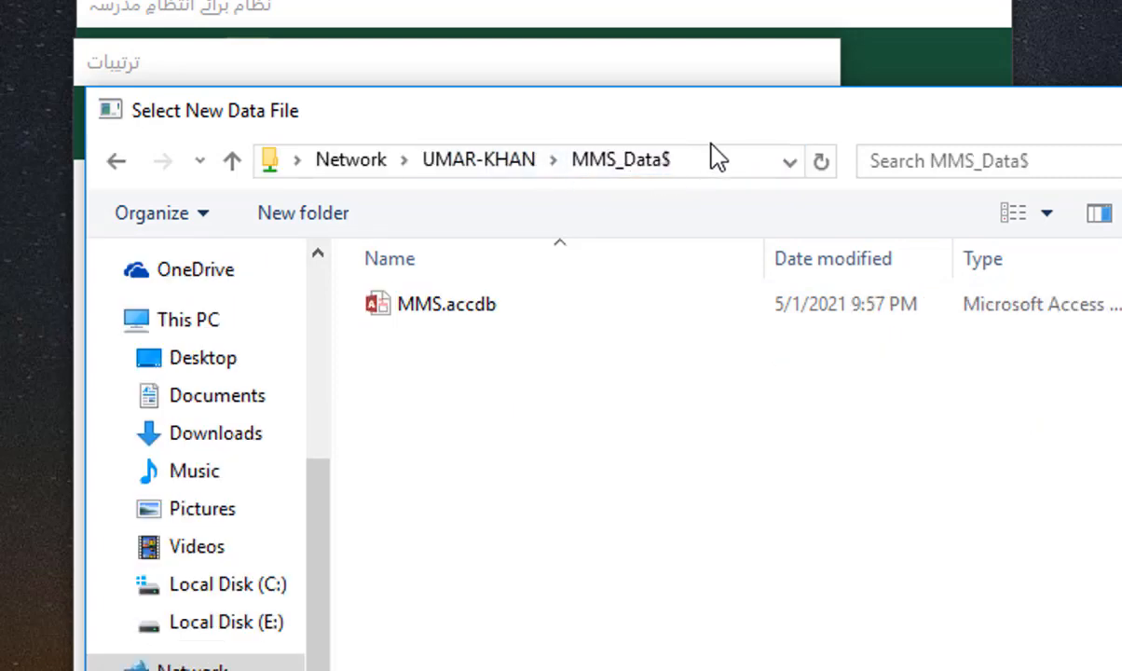
Choose MMS.accdb in the network share as the new data file and acknowledge the change
click(438, 312)
click(807, 630)
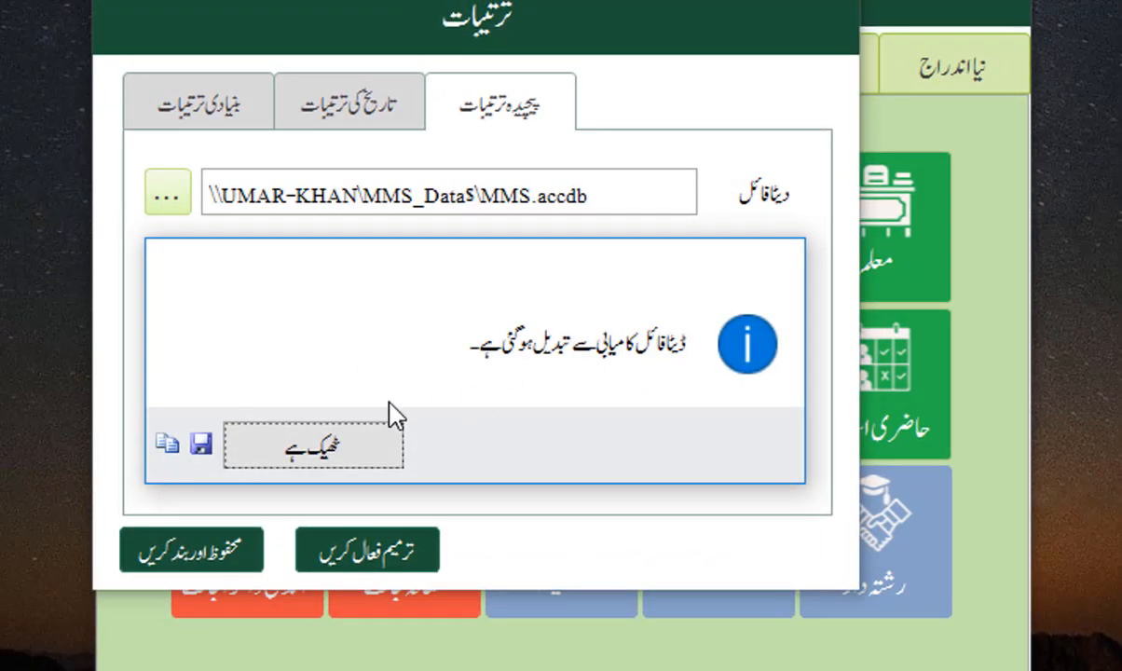
click(316, 452)
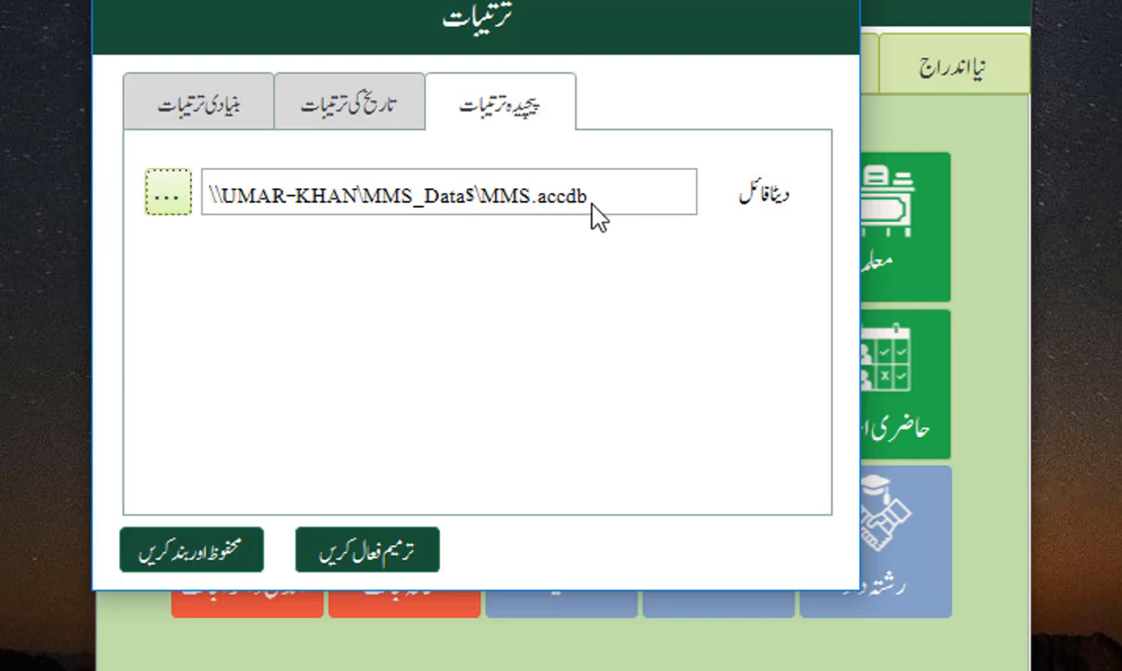
Reopen the data file browser and highlight the full network path of the MMS_Data$ share to examine it
drag(508, 0, 627, 0)
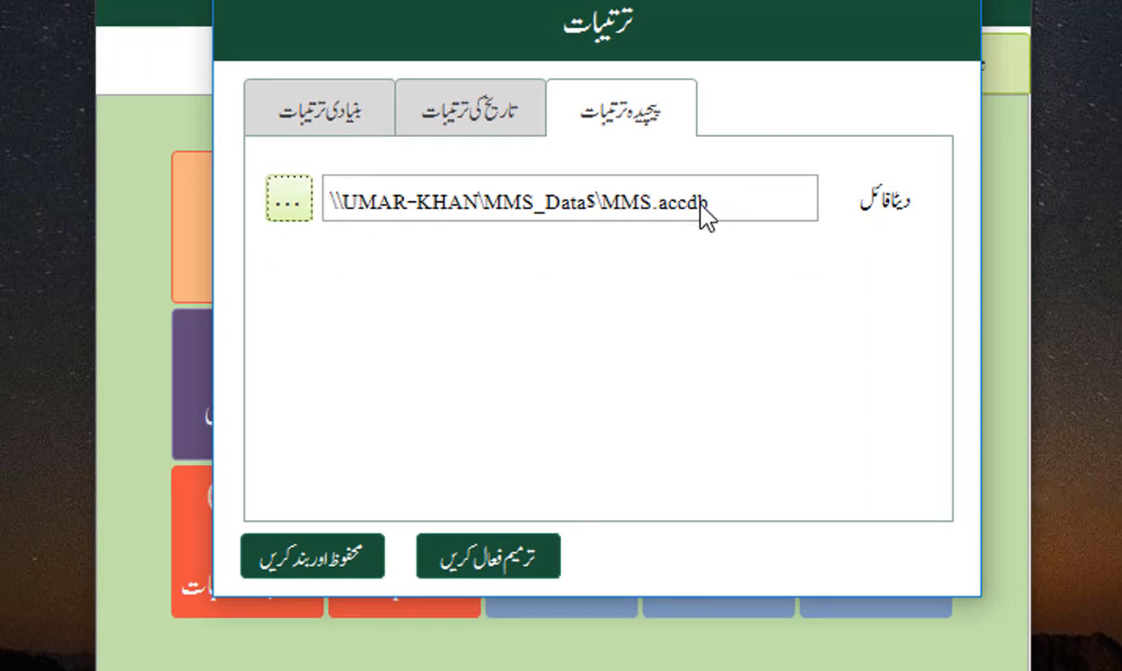
click(291, 207)
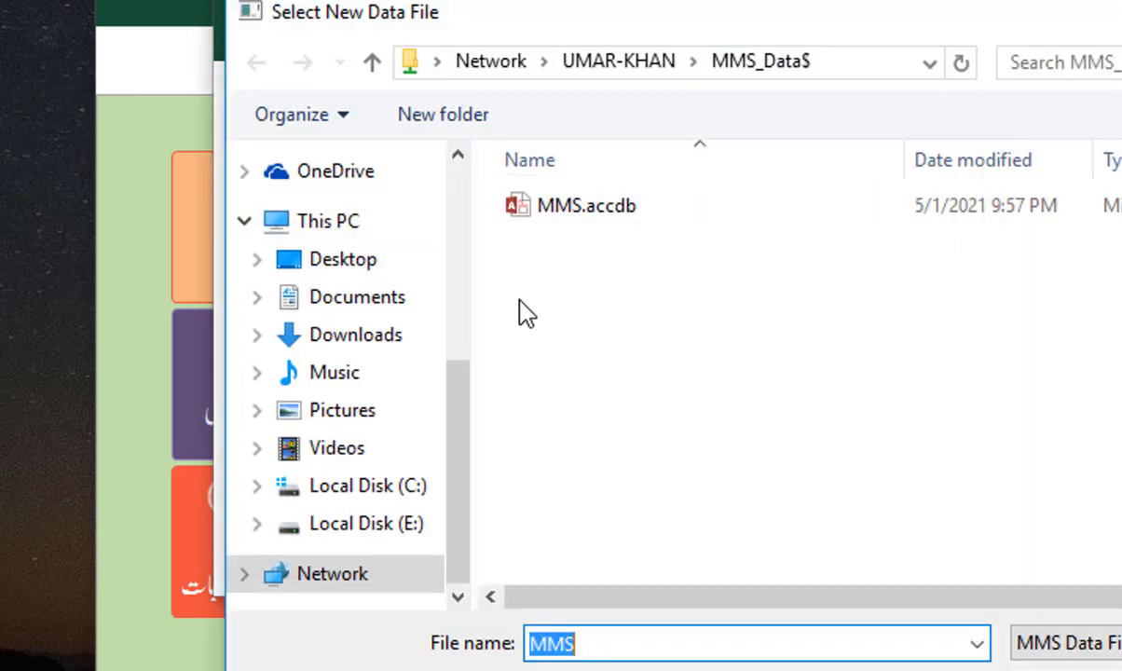
click(824, 62)
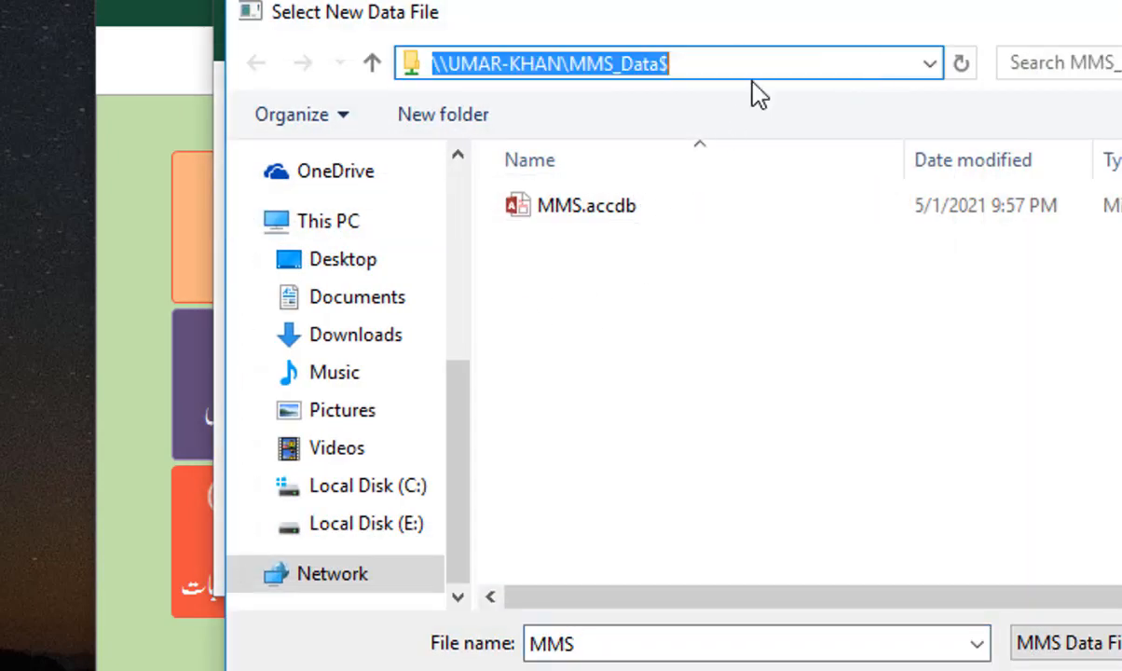
drag(704, 61, 412, 62)
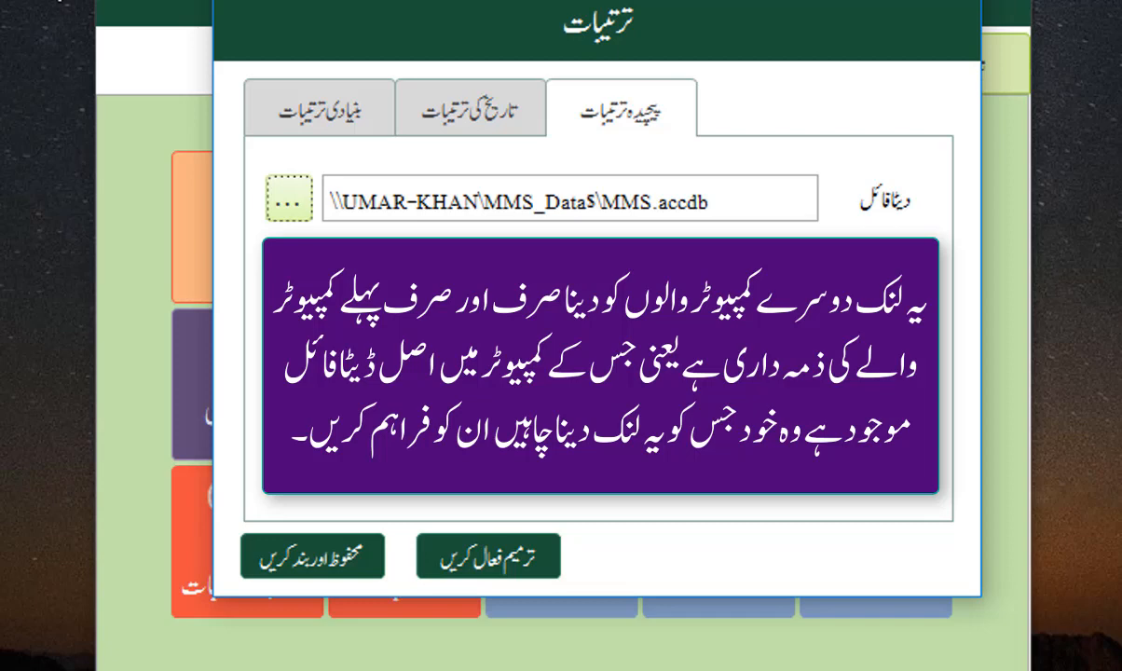
Save and close the settings, and reopen the advanced settings (پیچیدہ ترتیبات) with data file path editing enabled
drag(522, 2, 809, 176)
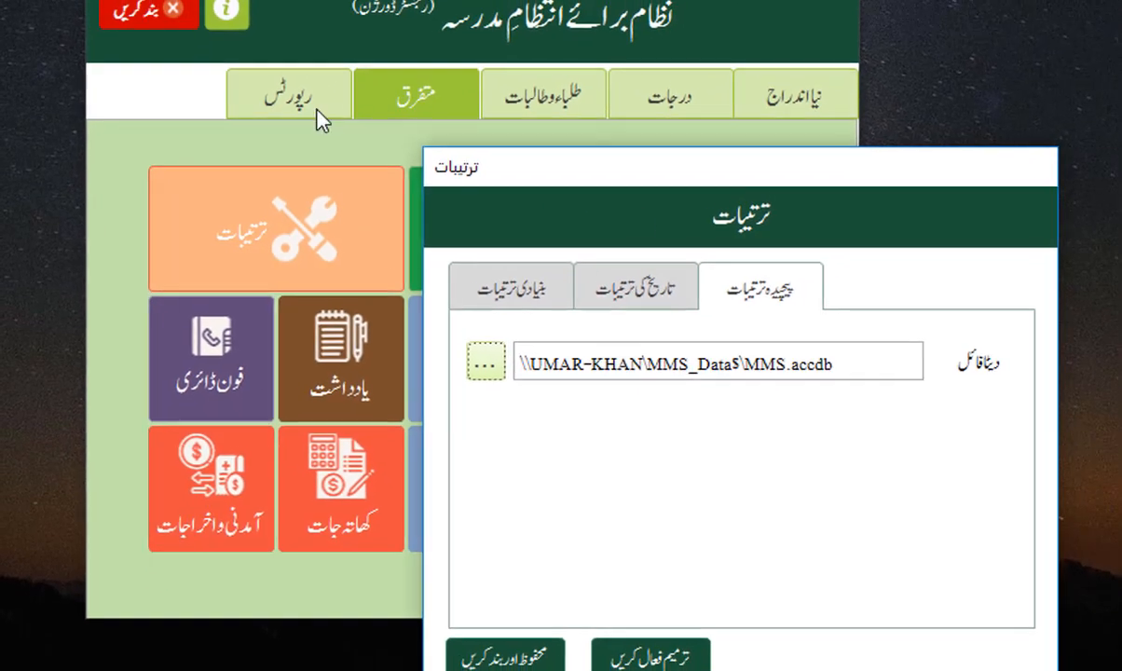
click(494, 646)
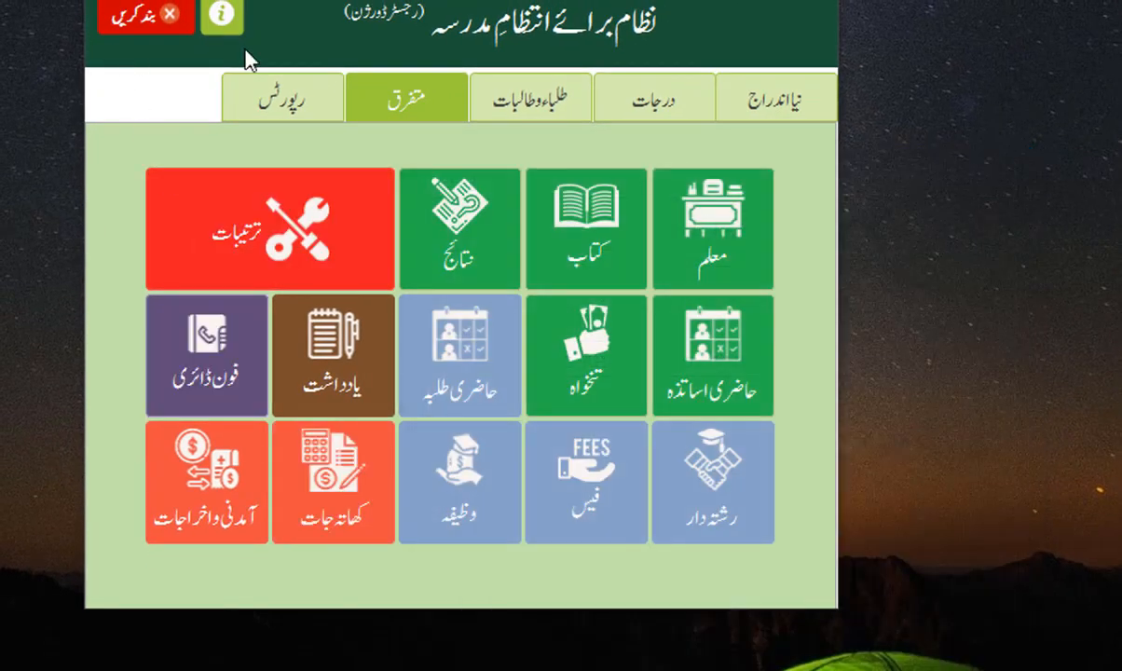
click(268, 245)
click(384, 139)
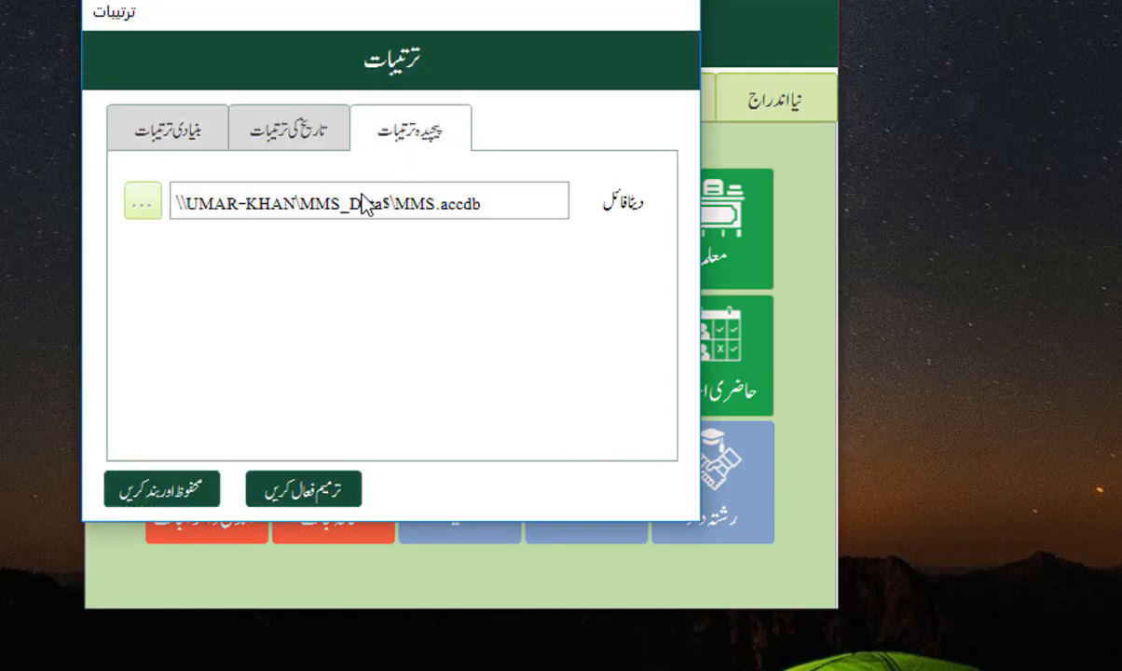
click(290, 488)
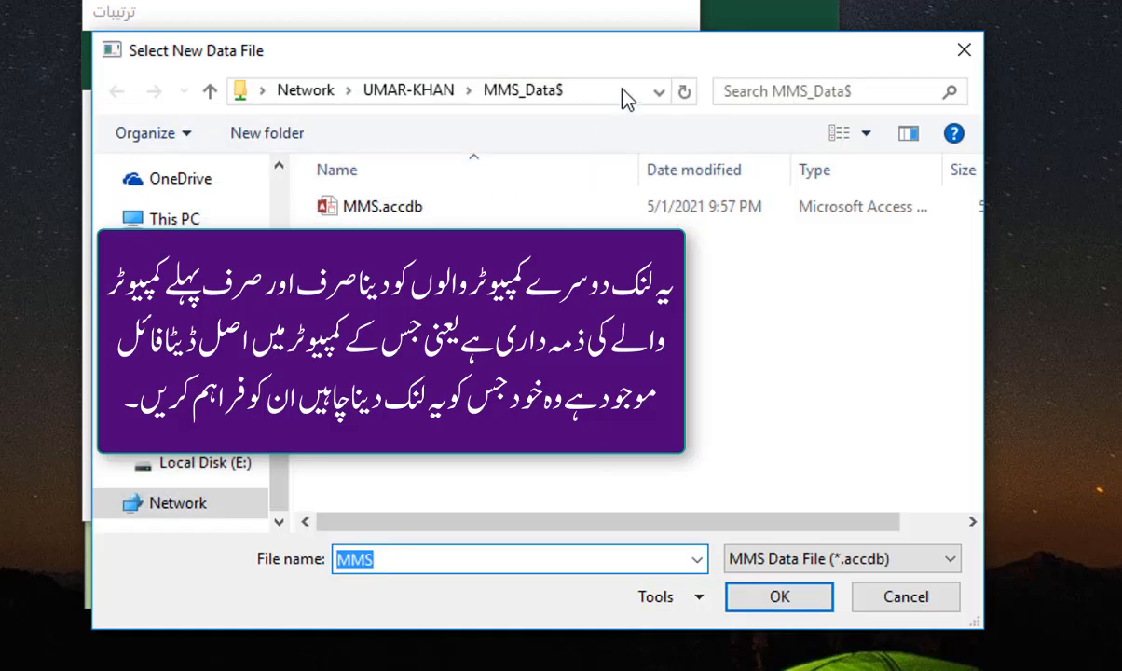
Select MMS.accdb from the MMS_Data$ network share once more as the data file and accept the selection
click(624, 98)
click(627, 97)
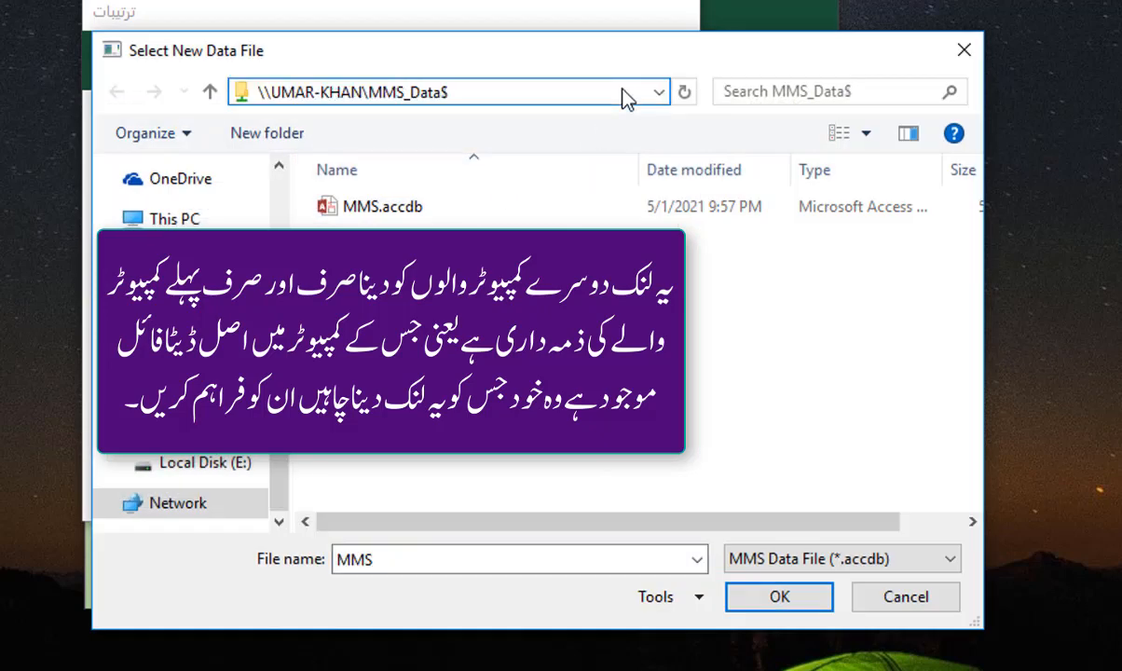
click(569, 308)
click(380, 207)
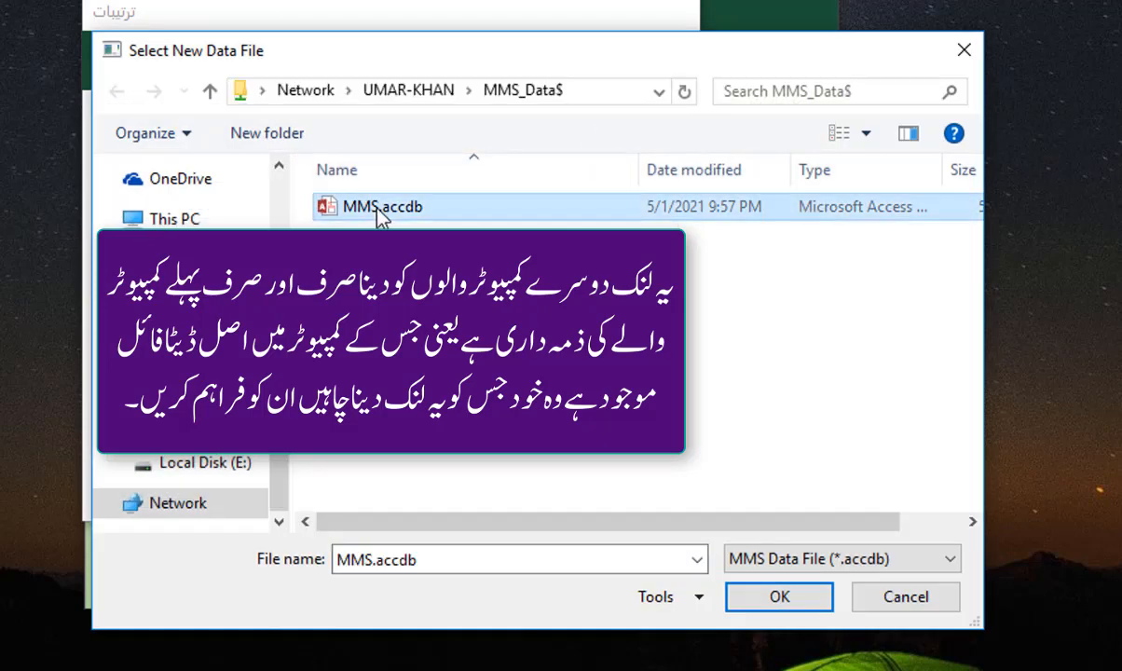
click(777, 606)
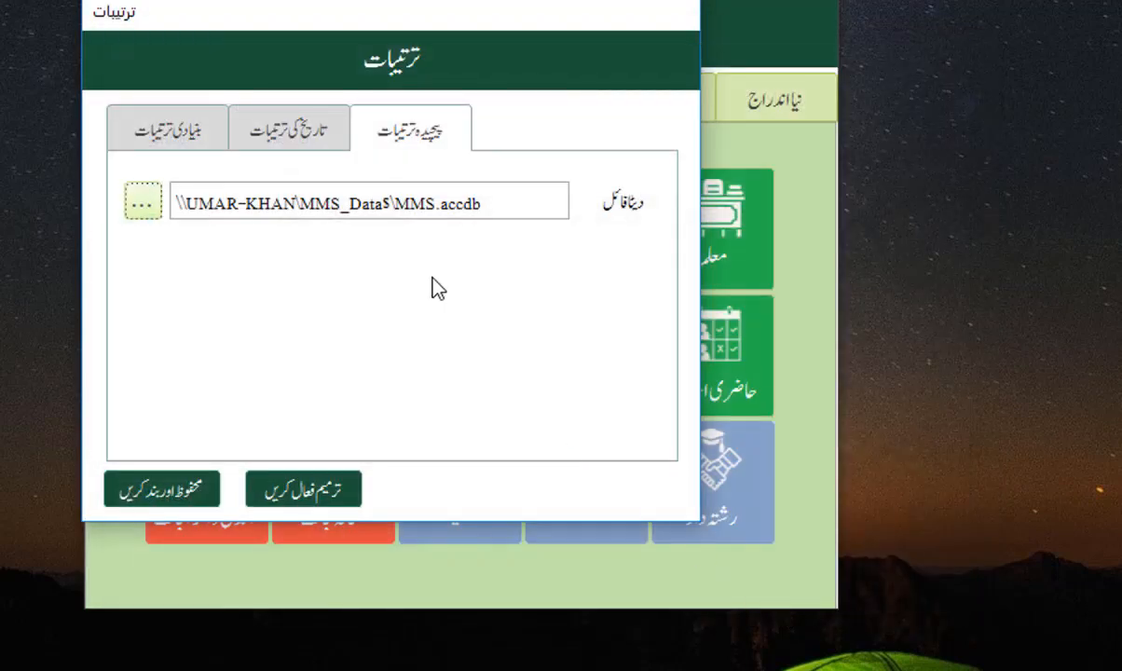
click(260, 405)
drag(369, 19, 697, 26)
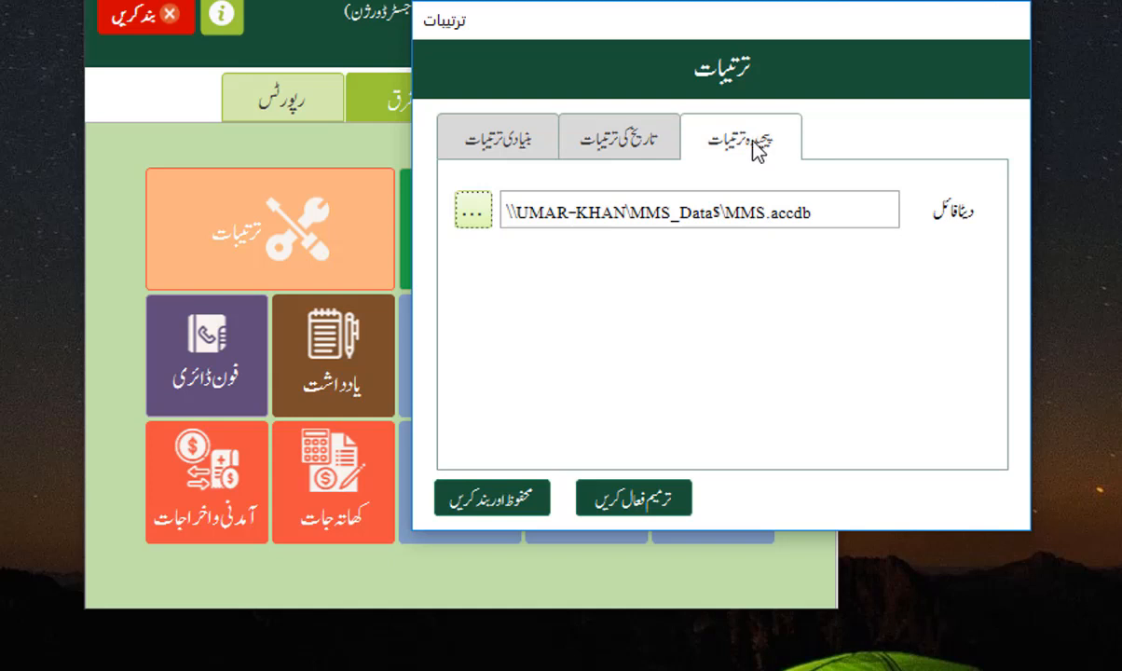
drag(689, 20, 478, 31)
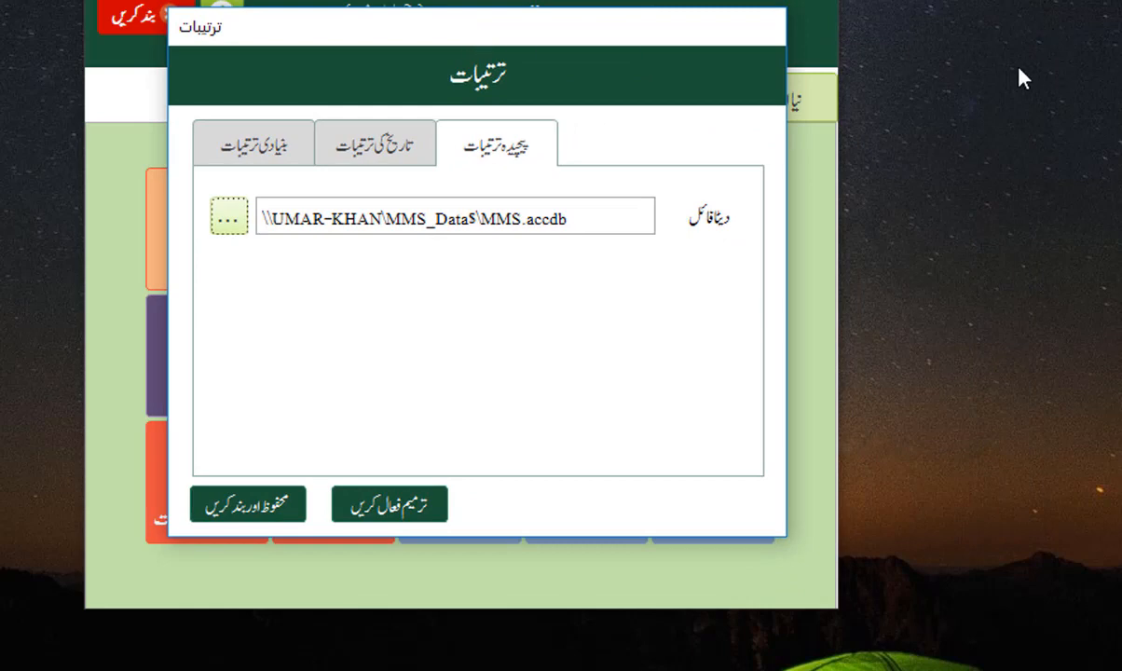
mouse_move(559, 51)
mouse_down()
mouse_move(557, 62)
mouse_move(565, 42)
mouse_up()
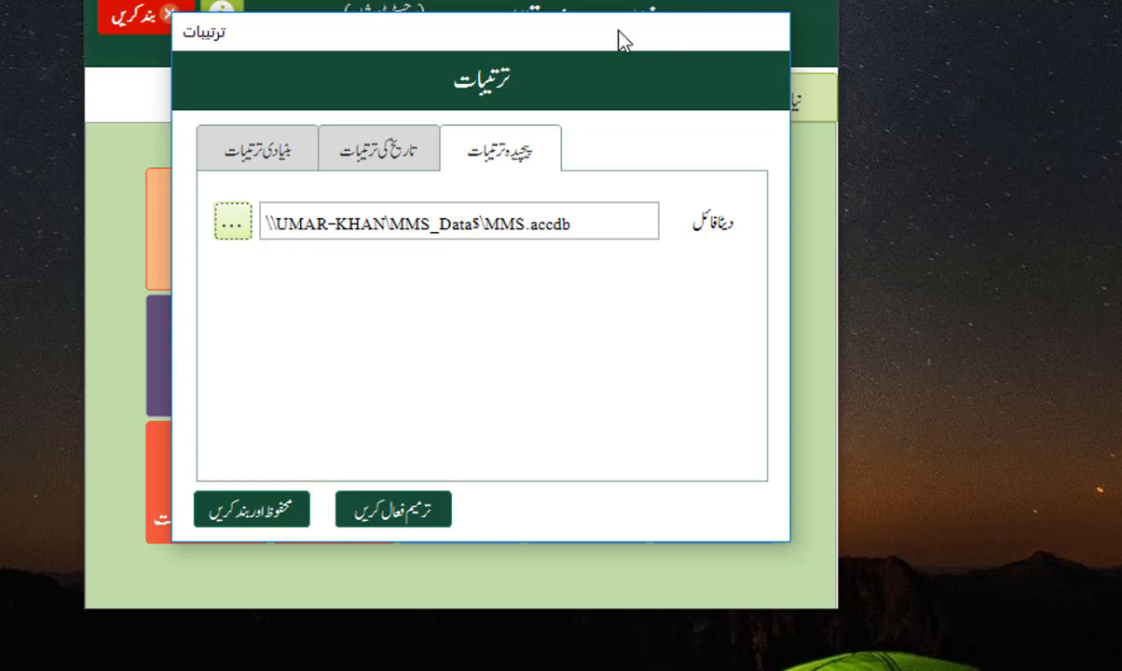
mouse_move(618, 31)
mouse_down()
mouse_move(625, 53)
mouse_move(625, 13)
mouse_up()
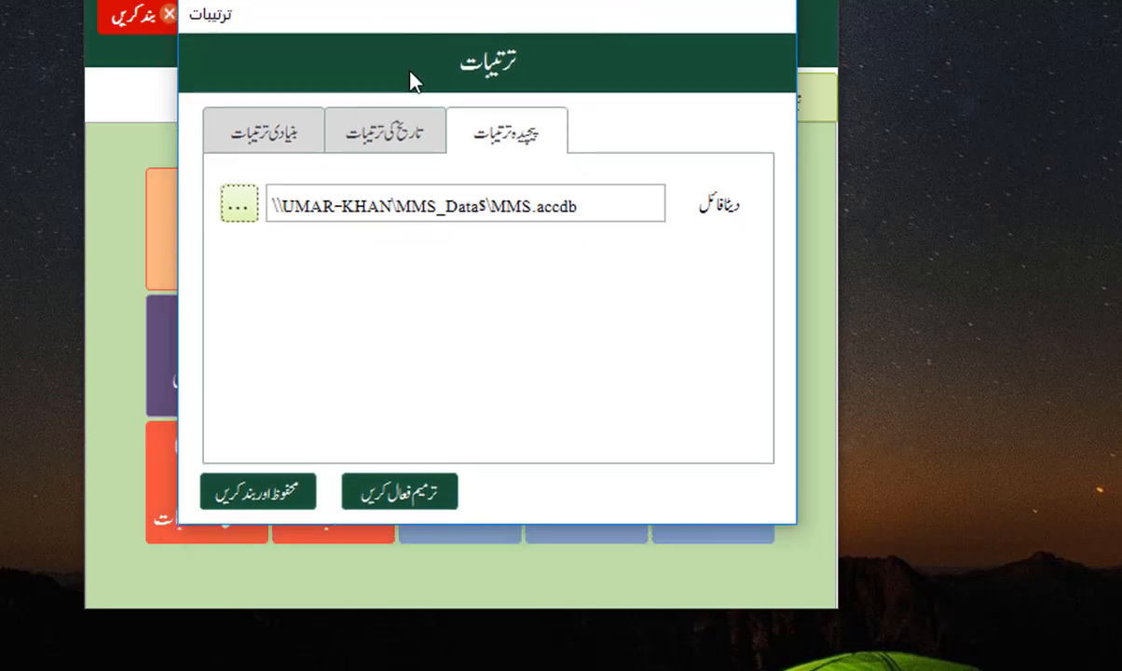